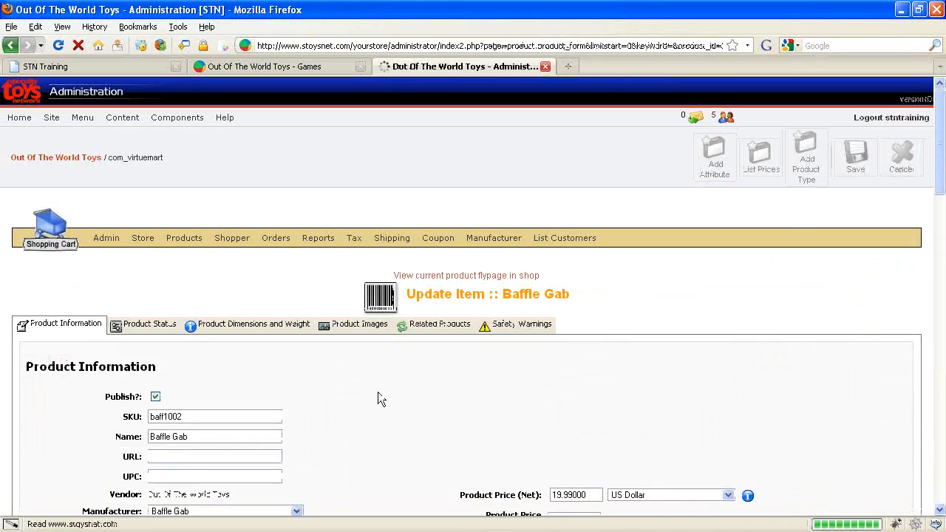
Step: Apply the 10.00% discount type to the Baffle Gab product, save it, and review the product update results
{"action": "scroll", "coordinate": [672, 377], "scroll_direction": "down", "scroll_amount": 4}
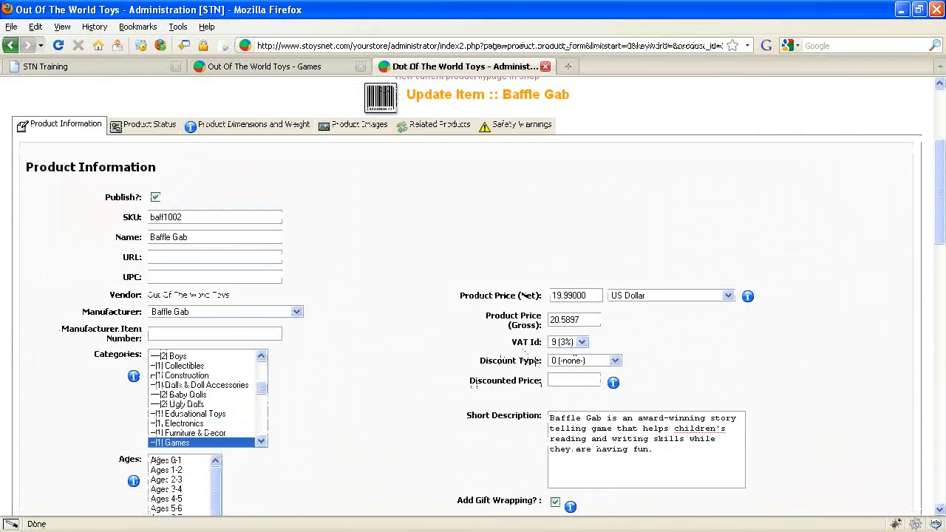
{"action": "left_click", "coordinate": [615, 360]}
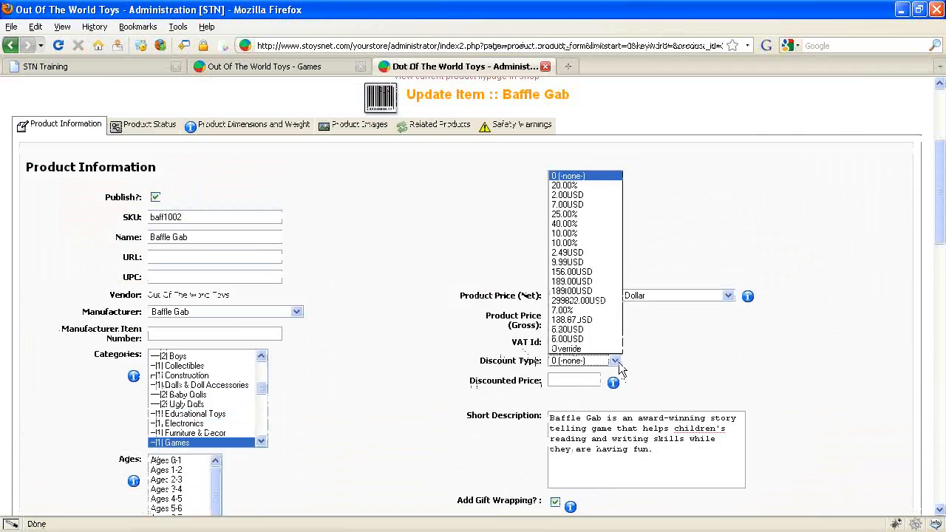
{"action": "left_click", "coordinate": [584, 243]}
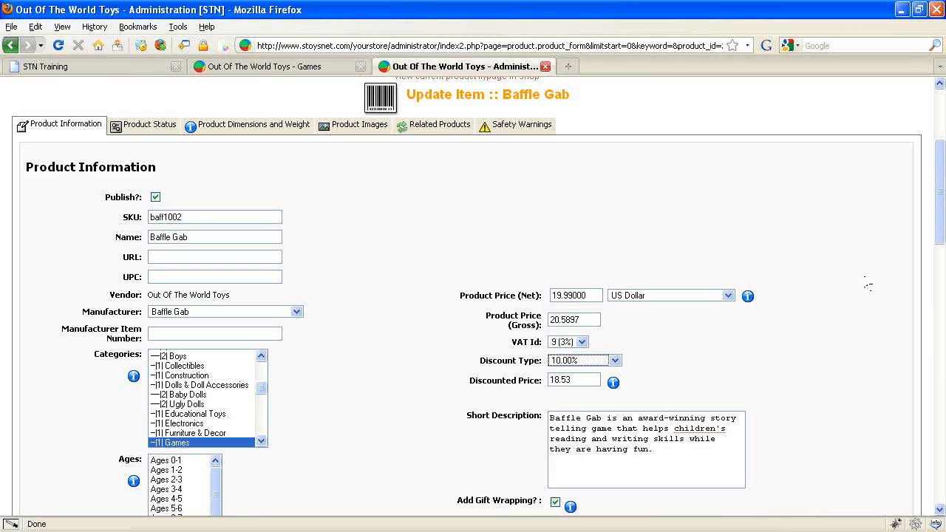
{"action": "scroll", "coordinate": [897, 259], "scroll_direction": "up", "scroll_amount": 5}
{"action": "left_click", "coordinate": [855, 155]}
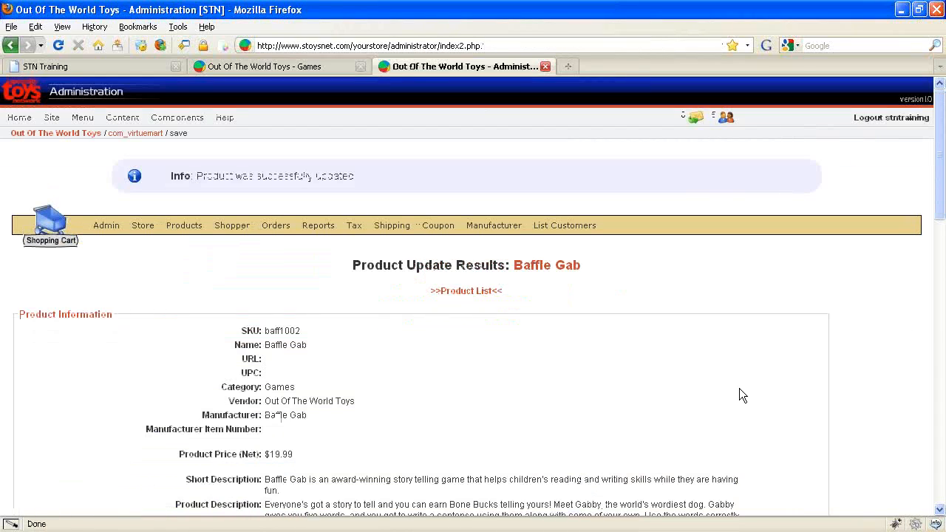
{"action": "scroll", "coordinate": [710, 393], "scroll_direction": "down", "scroll_amount": 5}
{"action": "scroll", "coordinate": [715, 399], "scroll_direction": "up", "scroll_amount": 5}
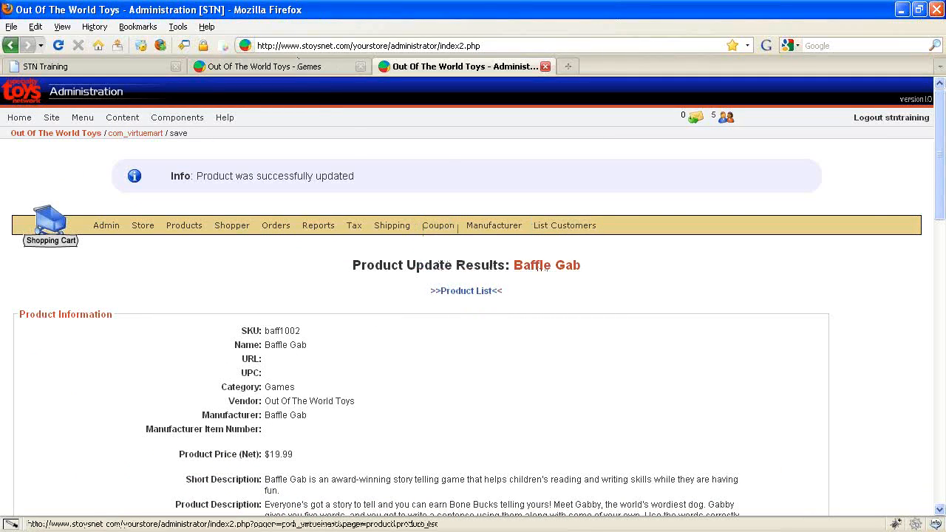
Step: Check Baffle Gab's discounted price on the storefront by reloading Games and viewing its product page in Internet Explorer
{"action": "left_click", "coordinate": [277, 68]}
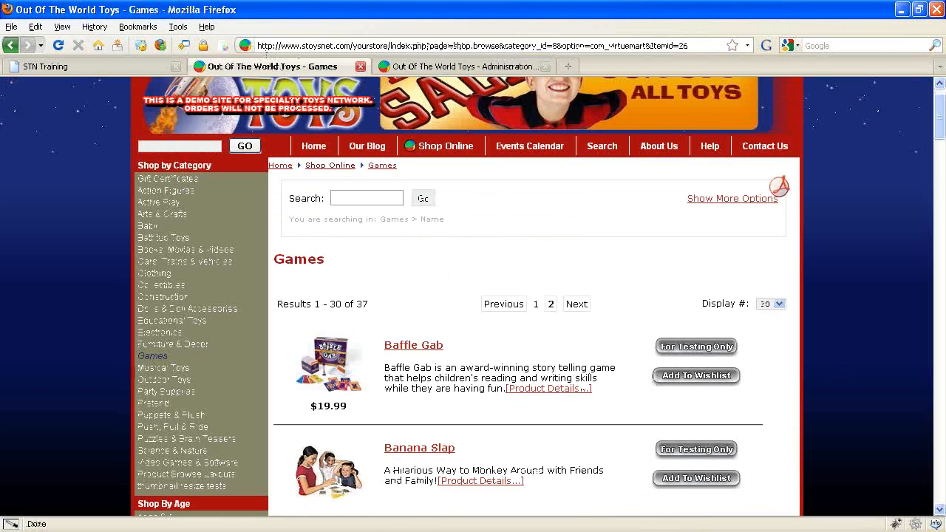
{"action": "left_click", "coordinate": [59, 45]}
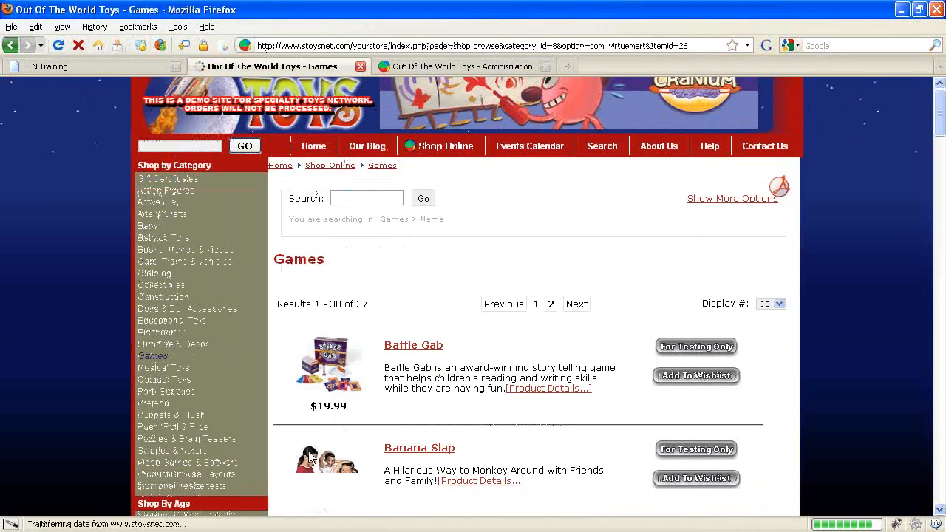
{"action": "left_click", "coordinate": [412, 345]}
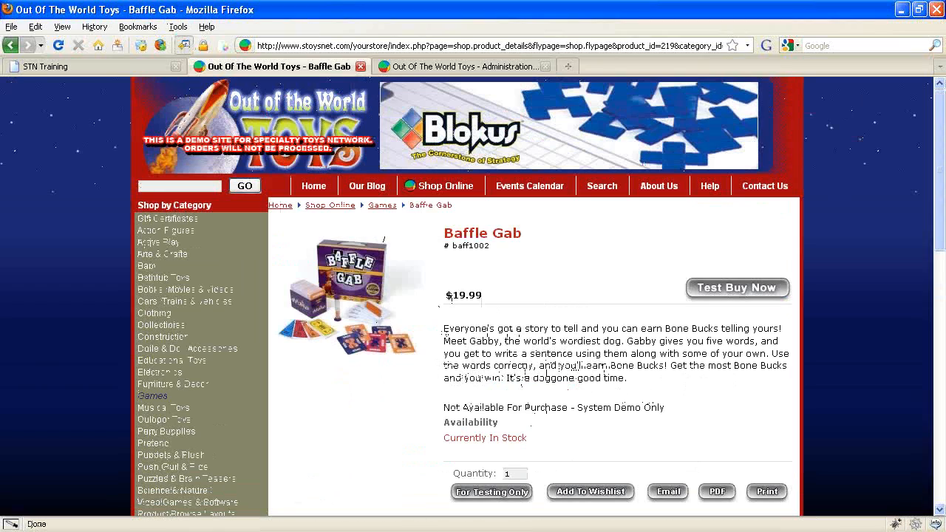
{"action": "left_click", "coordinate": [184, 45]}
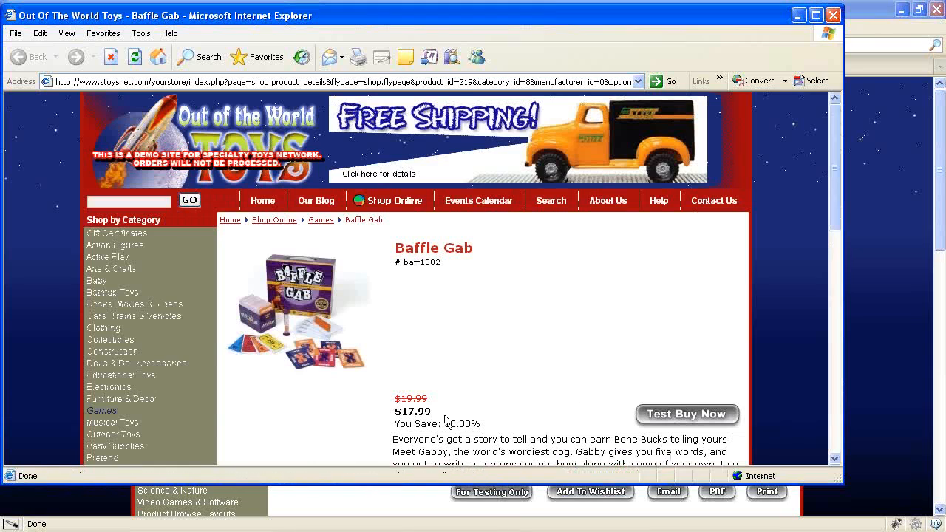
{"action": "left_click_drag", "start_coordinate": [477, 7], "coordinate": [520, 16]}
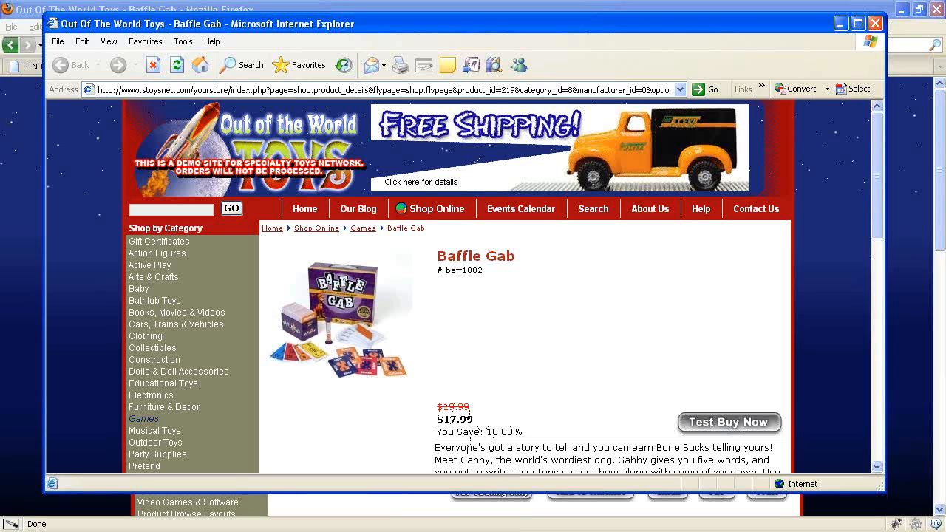
{"action": "left_click", "coordinate": [876, 25]}
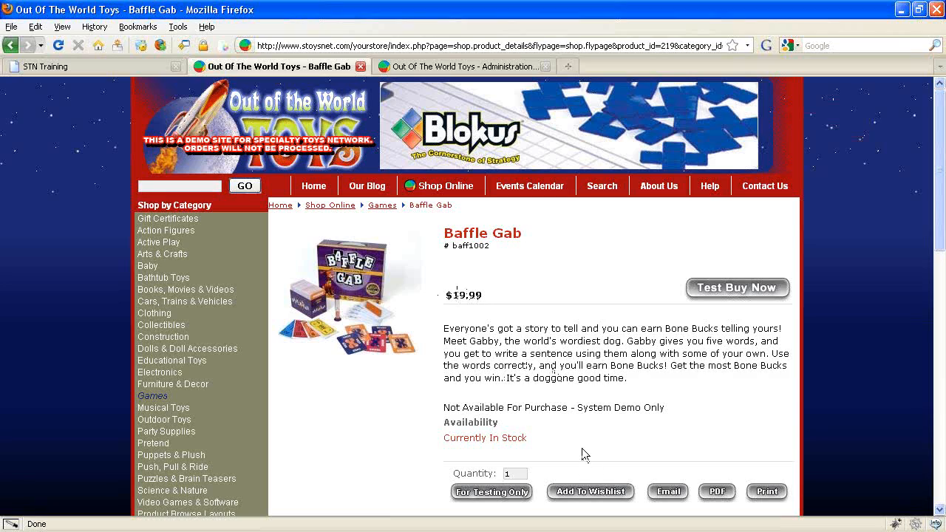
Step: Return to the administration site's product list and filter it by the Games category
{"action": "left_click", "coordinate": [474, 68]}
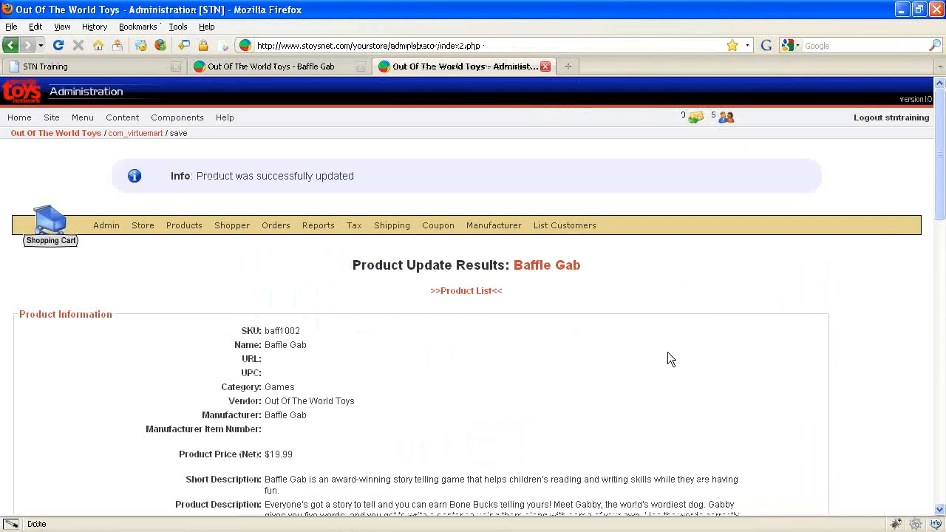
{"action": "left_click", "coordinate": [465, 291]}
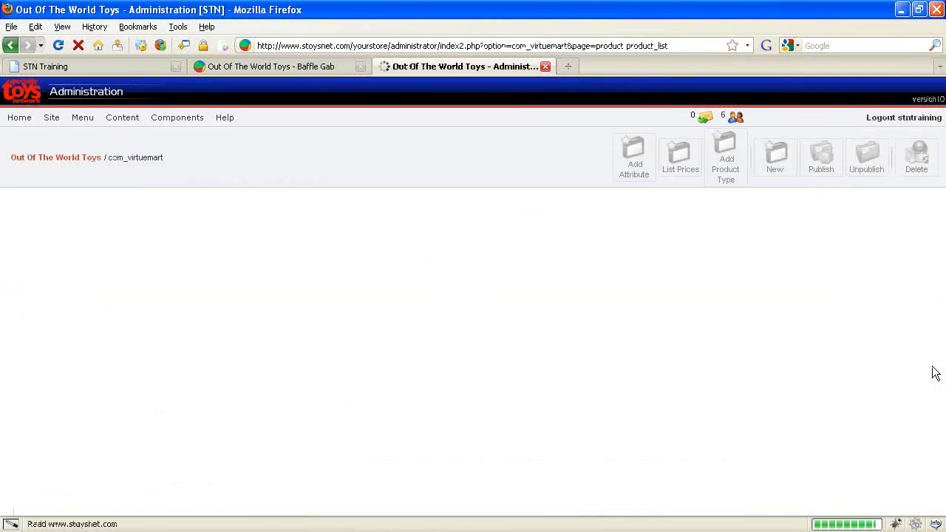
{"action": "left_click", "coordinate": [914, 280]}
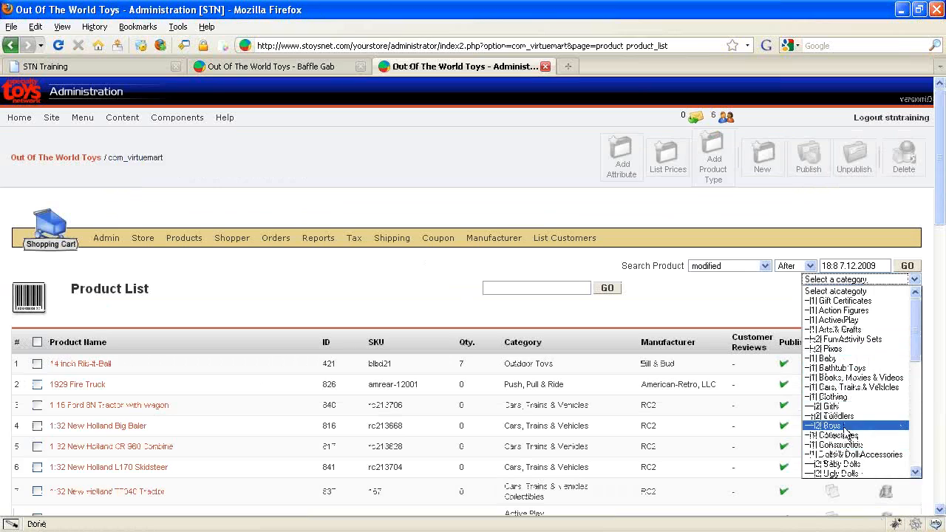
{"action": "scroll", "coordinate": [846, 431], "scroll_direction": "down", "scroll_amount": 4}
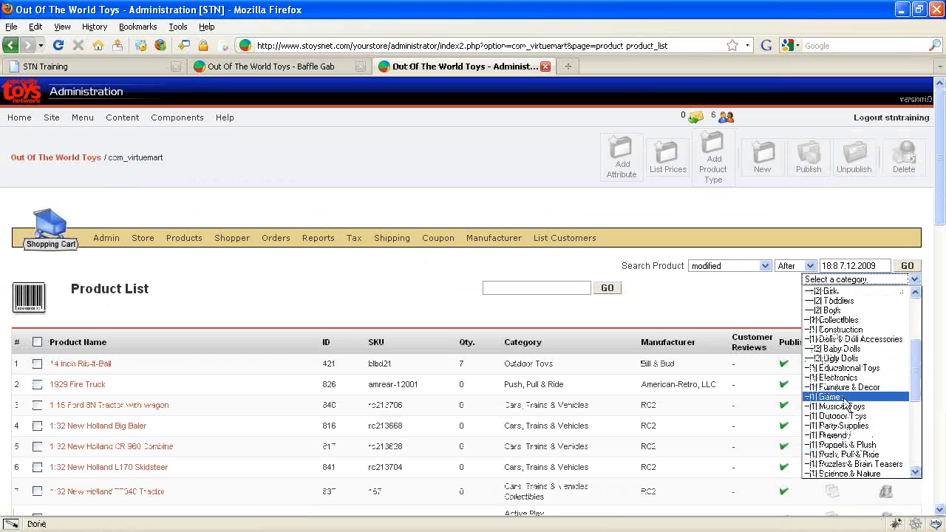
{"action": "left_click", "coordinate": [831, 397]}
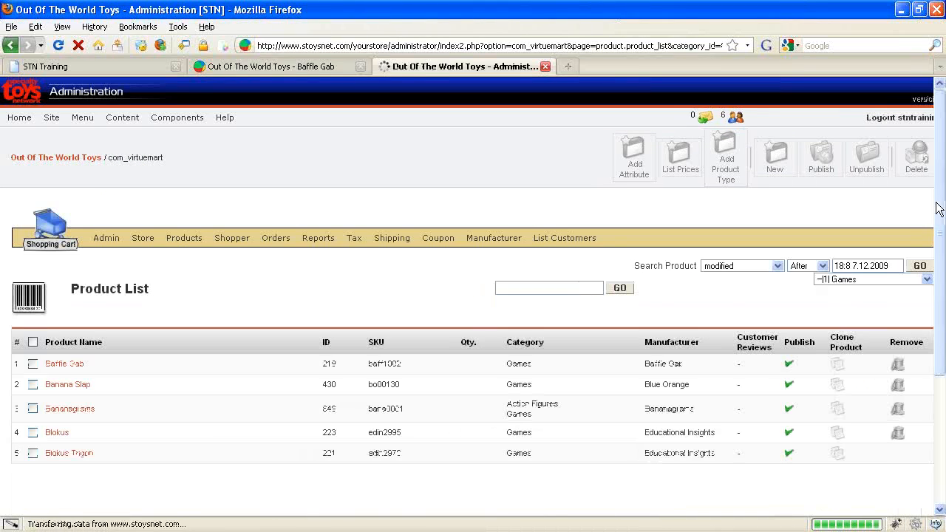
{"action": "left_click_drag", "start_coordinate": [938, 209], "coordinate": [921, 173]}
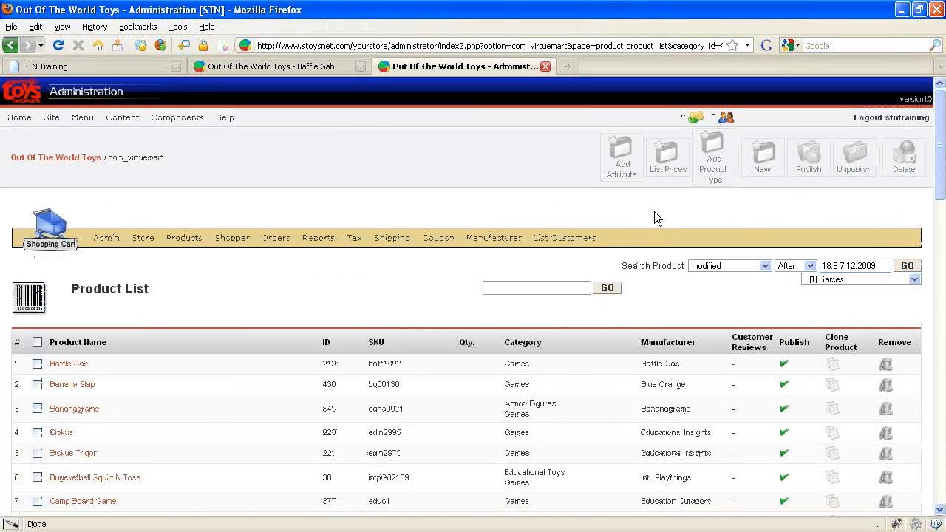
Step: Open the Product Discount List and look through the existing discounts
{"action": "mouse_move", "coordinate": [190, 240]}
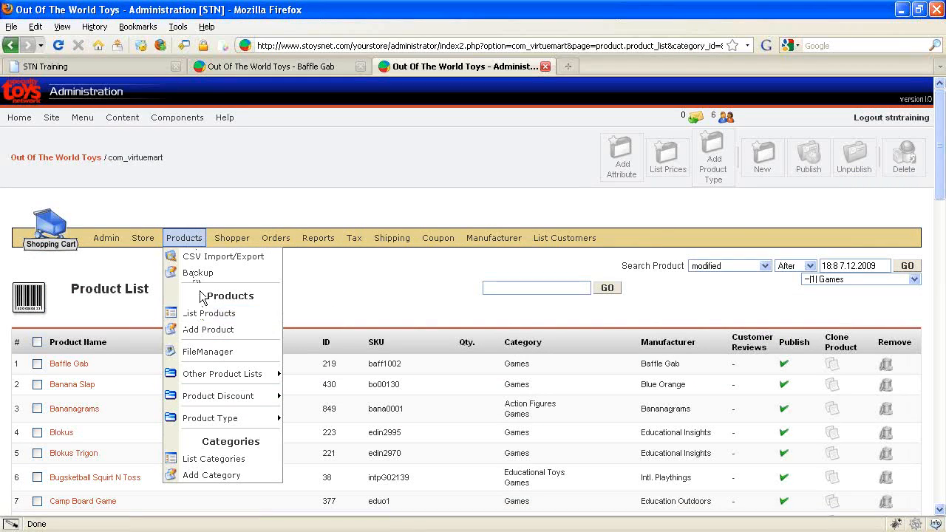
{"action": "mouse_move", "coordinate": [226, 400]}
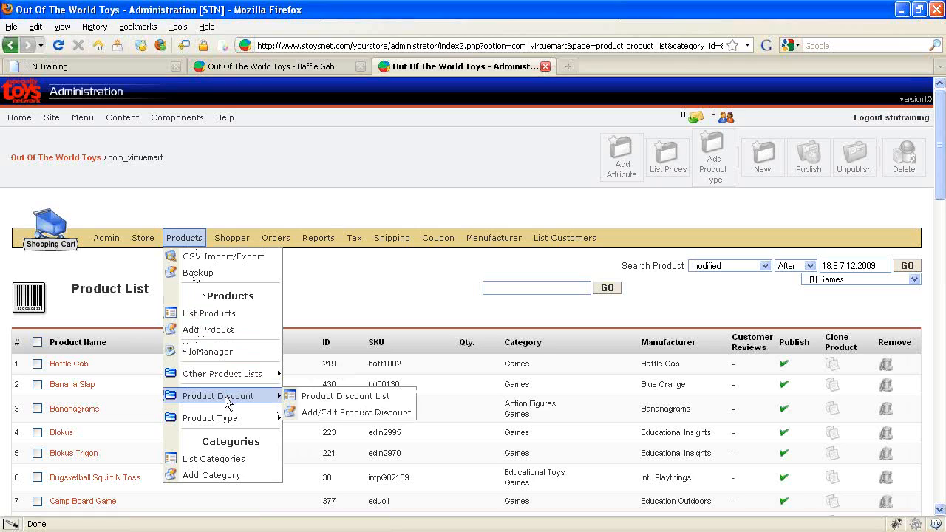
{"action": "left_click", "coordinate": [323, 399]}
{"action": "scroll", "coordinate": [583, 422], "scroll_direction": "down", "scroll_amount": 3}
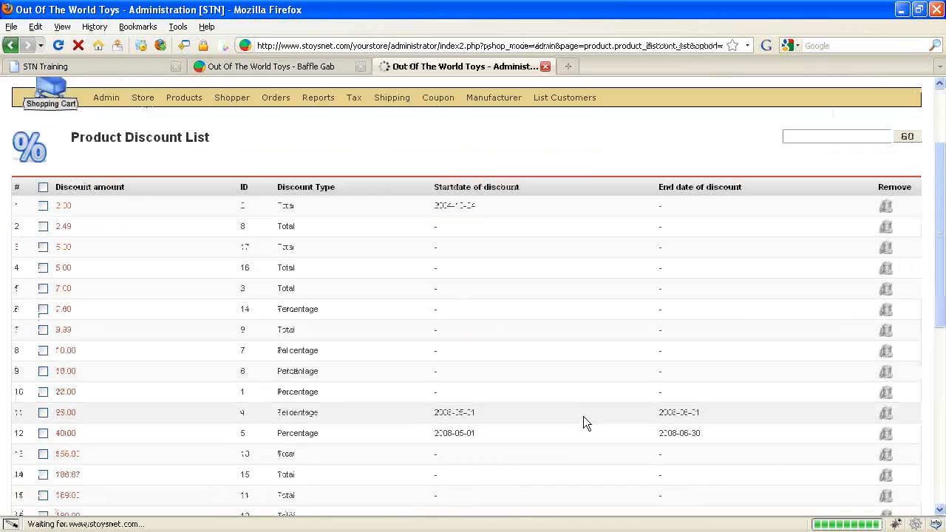
{"action": "scroll", "coordinate": [583, 416], "scroll_direction": "down", "scroll_amount": 2}
{"action": "scroll", "coordinate": [583, 419], "scroll_direction": "up", "scroll_amount": 5}
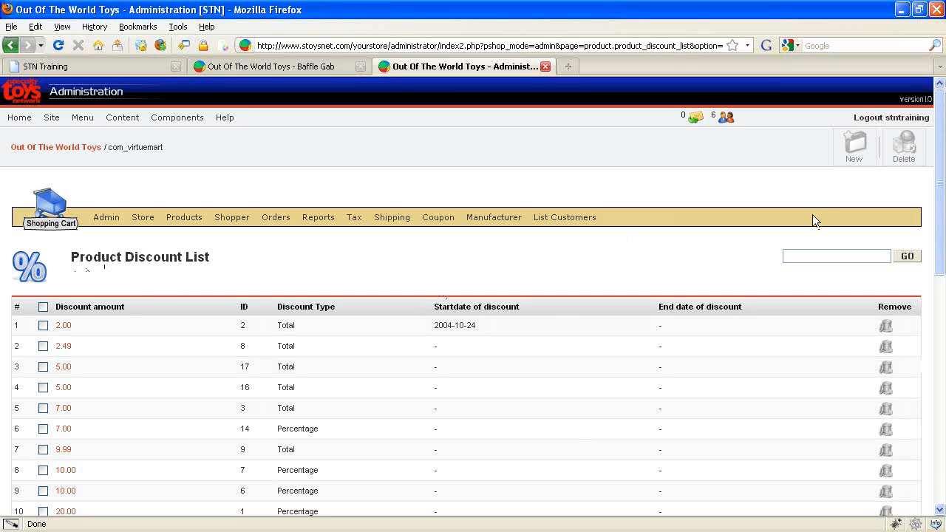
Step: Create a new product discount with amount 15, type Percentage, and start date 2009-12-12
{"action": "left_click", "coordinate": [858, 152]}
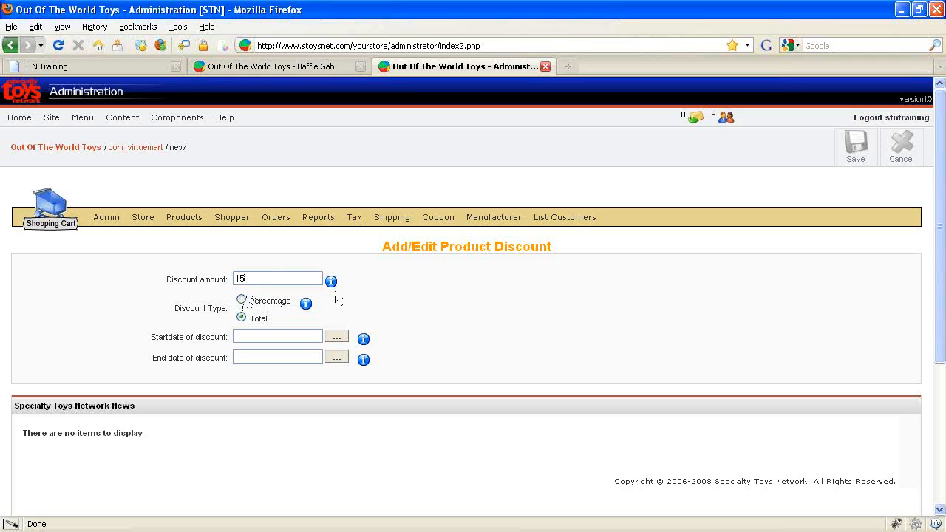
{"action": "left_click", "coordinate": [241, 299]}
{"action": "left_click", "coordinate": [337, 338]}
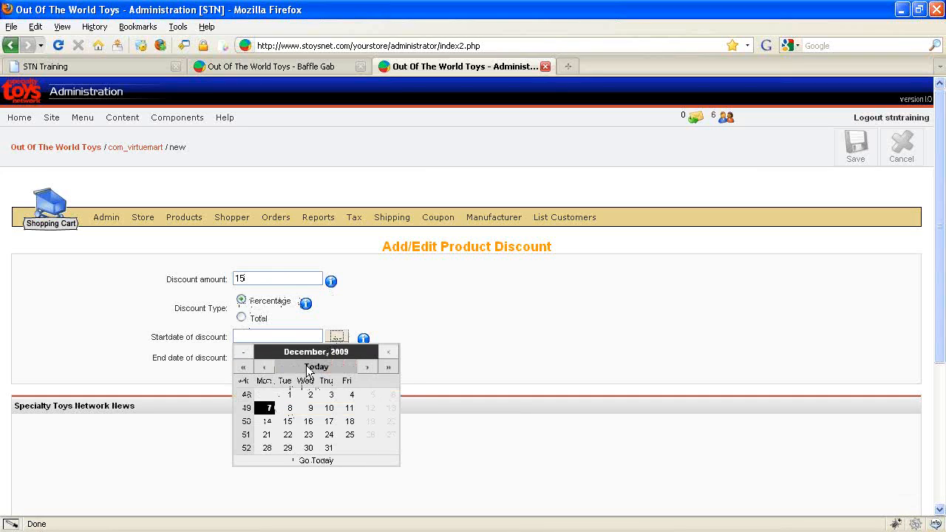
{"action": "left_click", "coordinate": [372, 409]}
{"action": "left_click", "coordinate": [227, 355]}
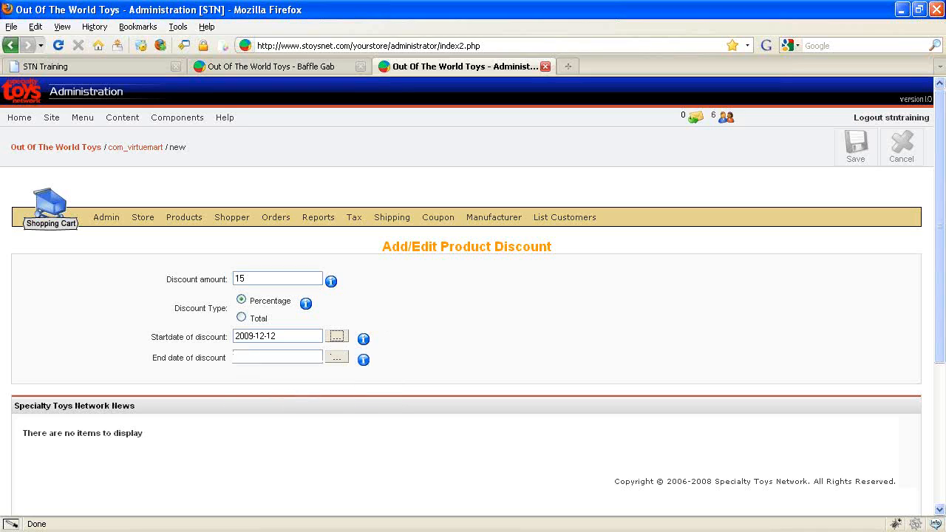
Step: Set the discount's end date to 2009-12-14 and its start date to 2009-12-06, and save it
{"action": "left_click", "coordinate": [338, 357]}
{"action": "left_click", "coordinate": [267, 444]}
{"action": "left_click", "coordinate": [437, 323]}
{"action": "left_click", "coordinate": [336, 337]}
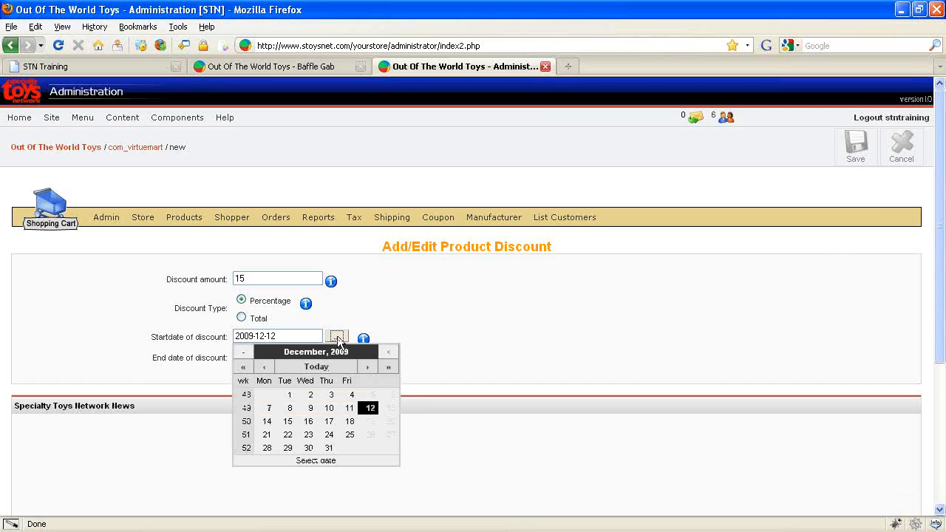
{"action": "left_click", "coordinate": [266, 408]}
{"action": "left_click", "coordinate": [393, 395]}
{"action": "left_click", "coordinate": [200, 397]}
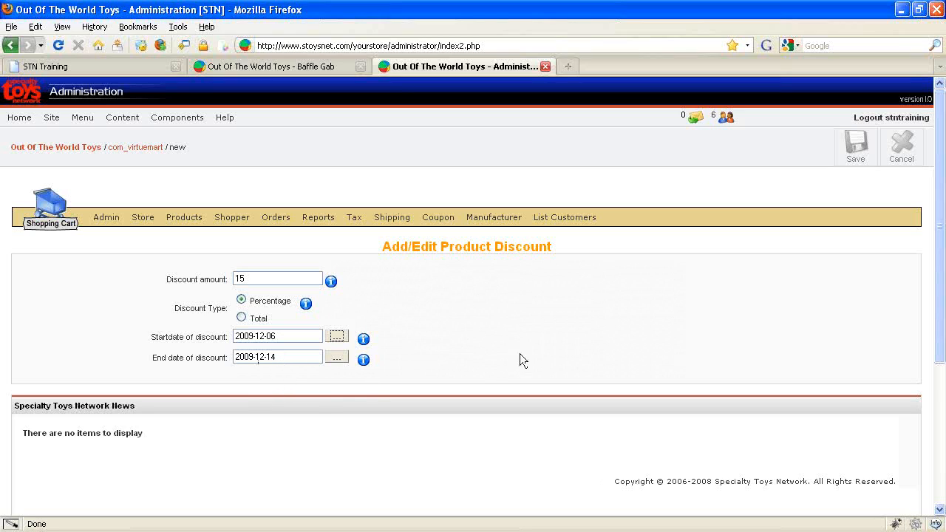
{"action": "left_click", "coordinate": [854, 147]}
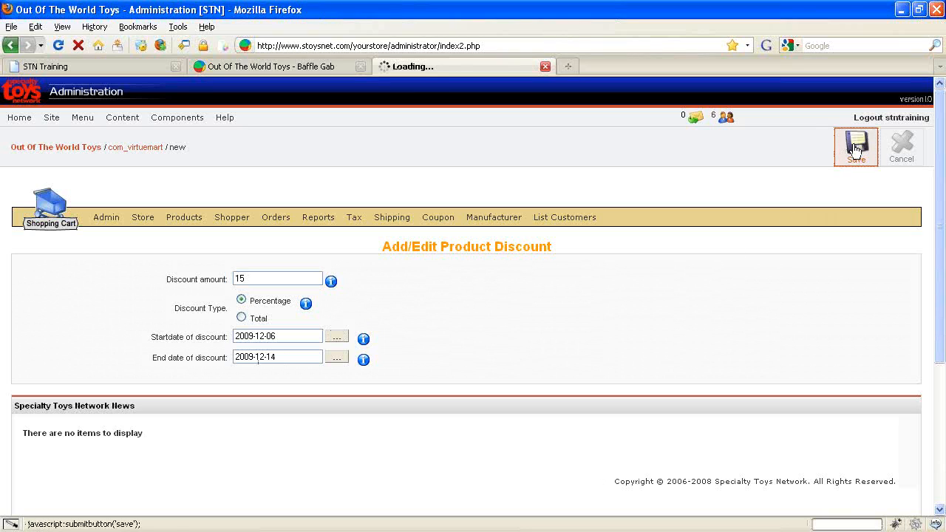
Step: Examine the ID, start date and end date of the new 15.00 percentage discount in the list
{"action": "scroll", "coordinate": [708, 421], "scroll_direction": "down", "scroll_amount": 6}
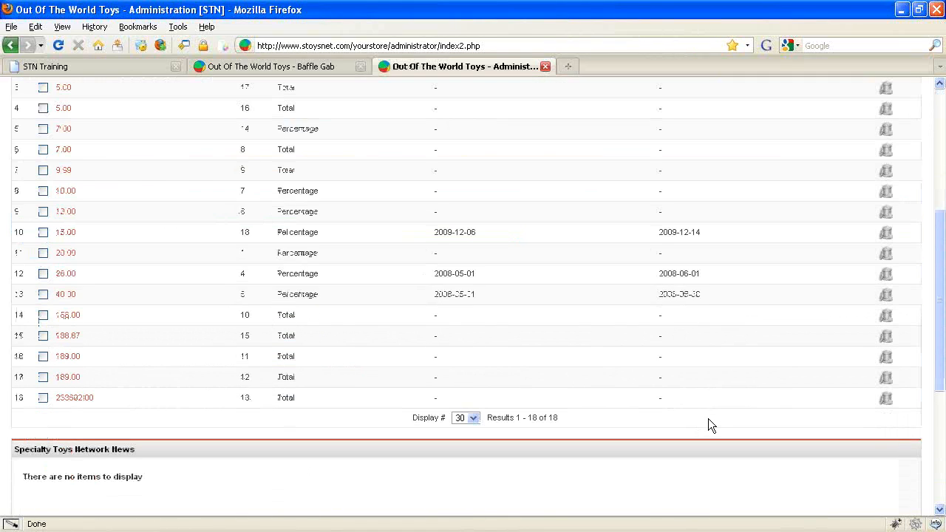
{"action": "scroll", "coordinate": [708, 418], "scroll_direction": "up", "scroll_amount": 5}
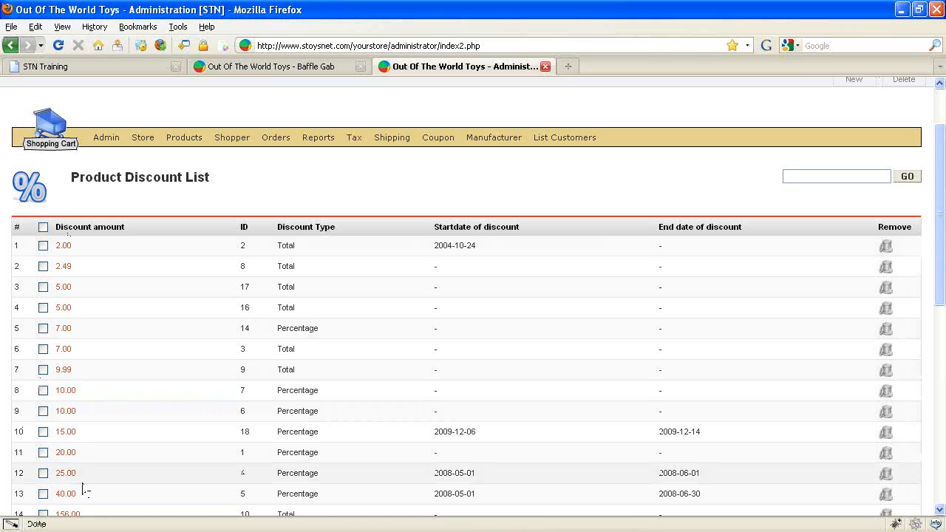
{"action": "left_click", "coordinate": [65, 435]}
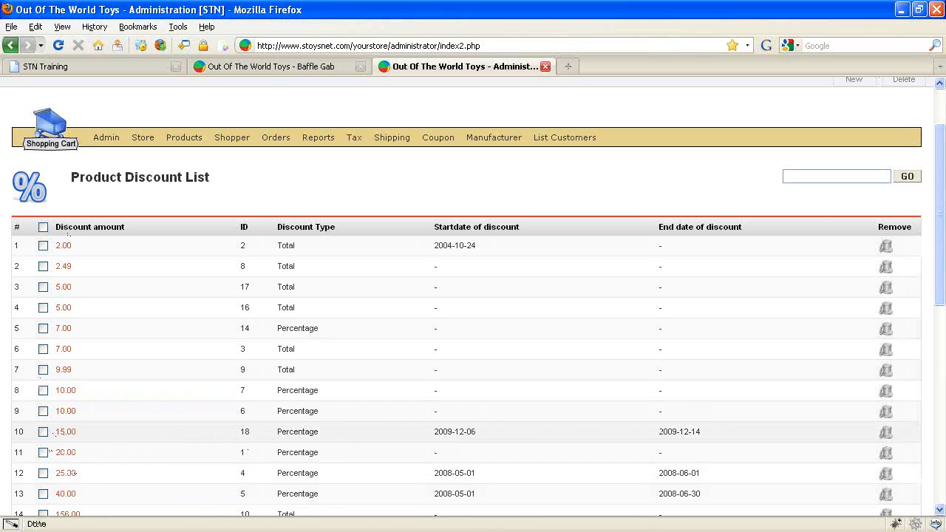
{"action": "left_click_drag", "start_coordinate": [252, 432], "coordinate": [231, 437]}
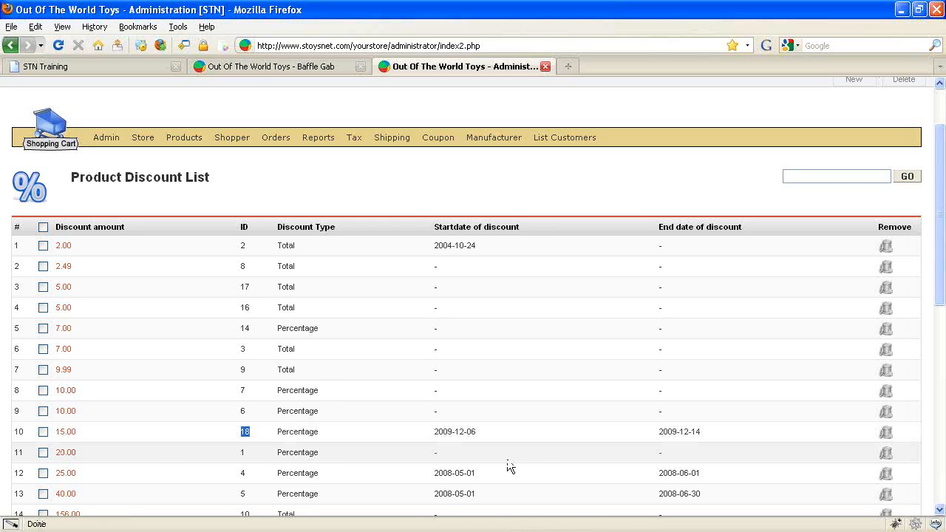
{"action": "left_click_drag", "start_coordinate": [709, 433], "coordinate": [425, 435]}
{"action": "left_click", "coordinate": [424, 435]}
{"action": "double_click", "coordinate": [246, 434]}
{"action": "left_click", "coordinate": [260, 441]}
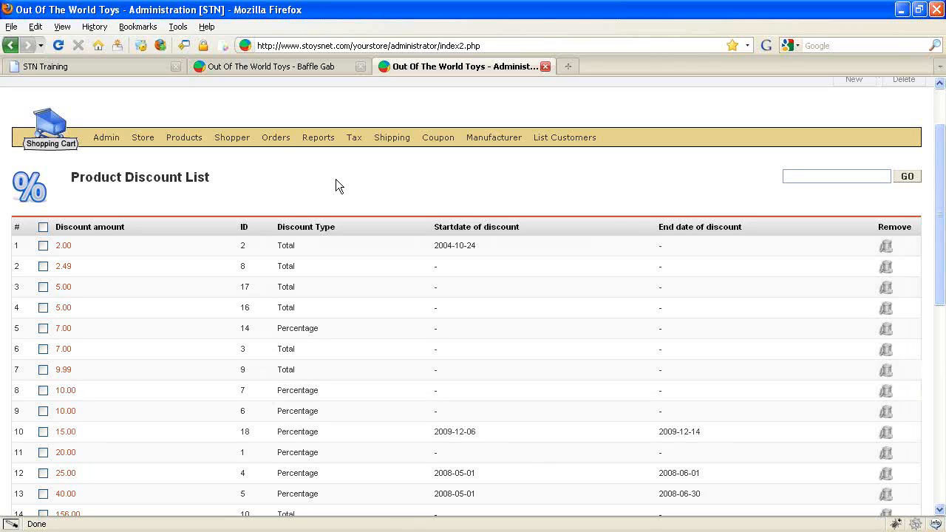
Step: On the CSV Import/Export page, choose the comma delimiter, double-quote field enclosure, and Default Ordering for the export
{"action": "mouse_move", "coordinate": [170, 141]}
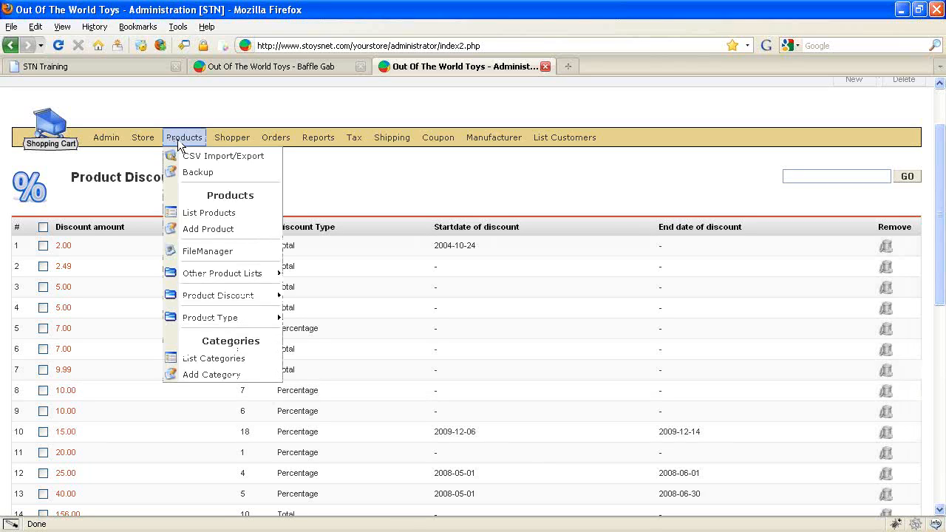
{"action": "left_click", "coordinate": [211, 155]}
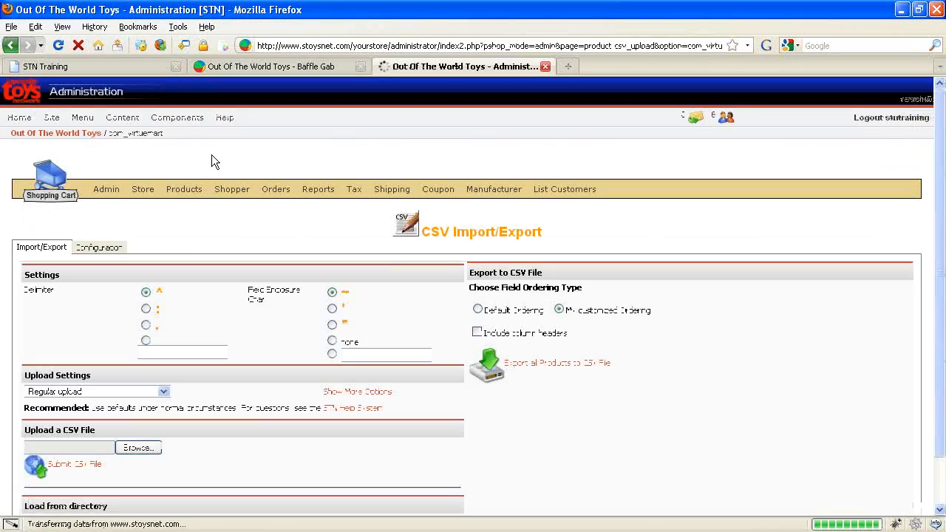
{"action": "left_click", "coordinate": [145, 324]}
{"action": "left_click", "coordinate": [332, 326]}
{"action": "left_click", "coordinate": [477, 310]}
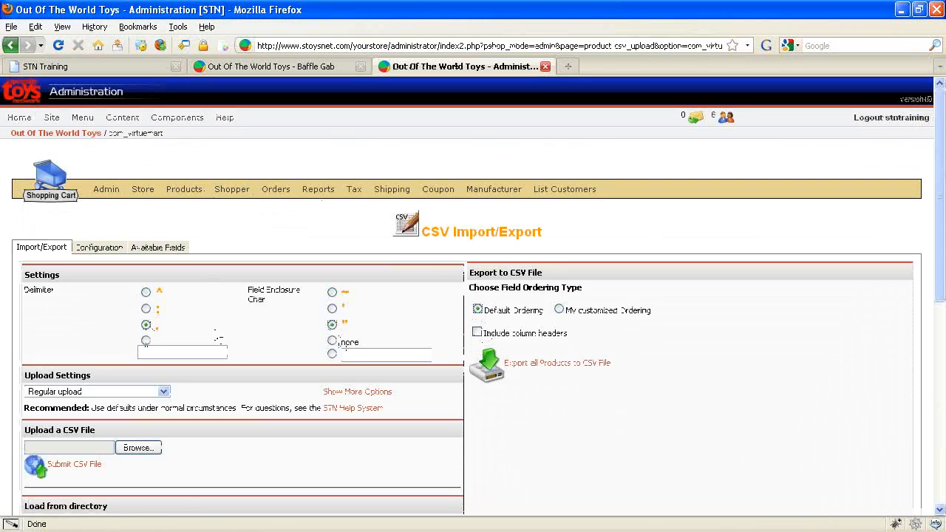
Step: Export all products to a CSV file with column headers included, and open it in Microsoft Office Excel
{"action": "left_click", "coordinate": [477, 332]}
{"action": "left_click", "coordinate": [549, 360]}
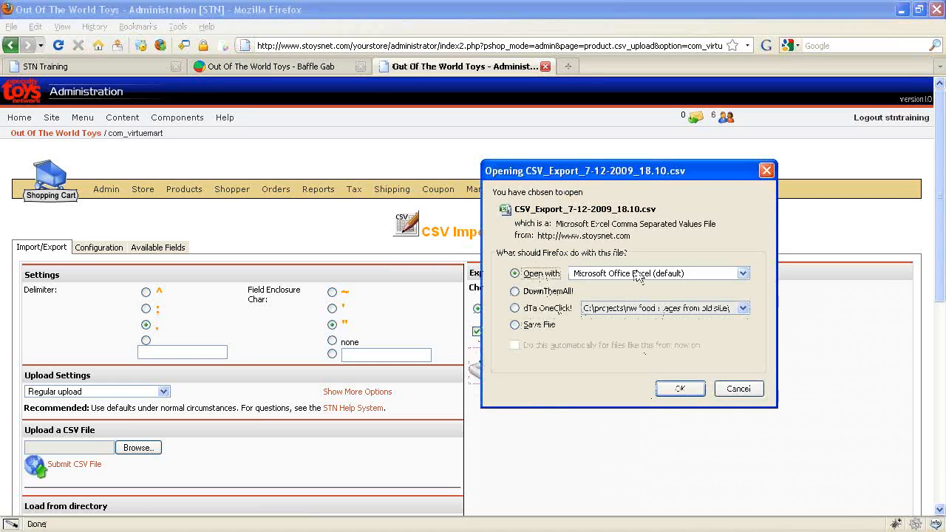
{"action": "left_click", "coordinate": [683, 388]}
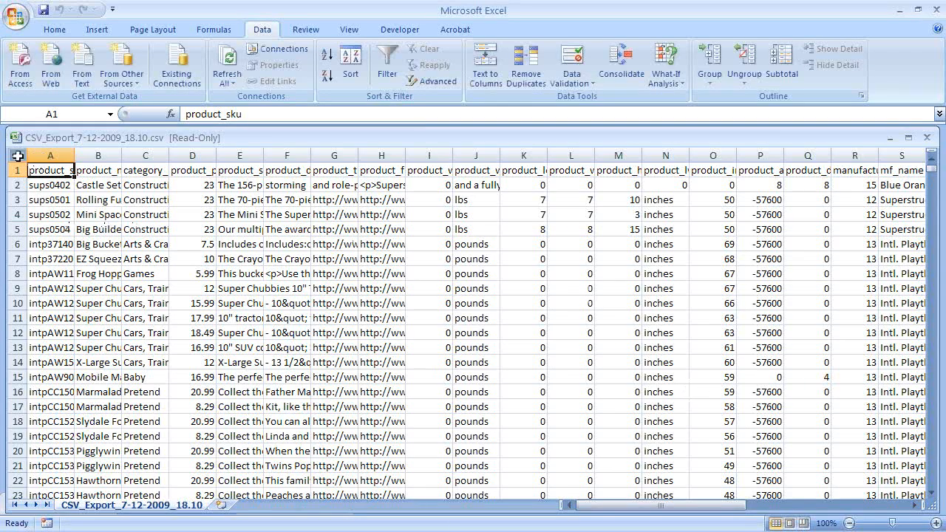
Step: Widen all columns of the exported sheet uniformly to about 17.7
{"action": "left_click", "coordinate": [18, 156]}
{"action": "left_click_drag", "start_coordinate": [74, 155], "coordinate": [123, 155]}
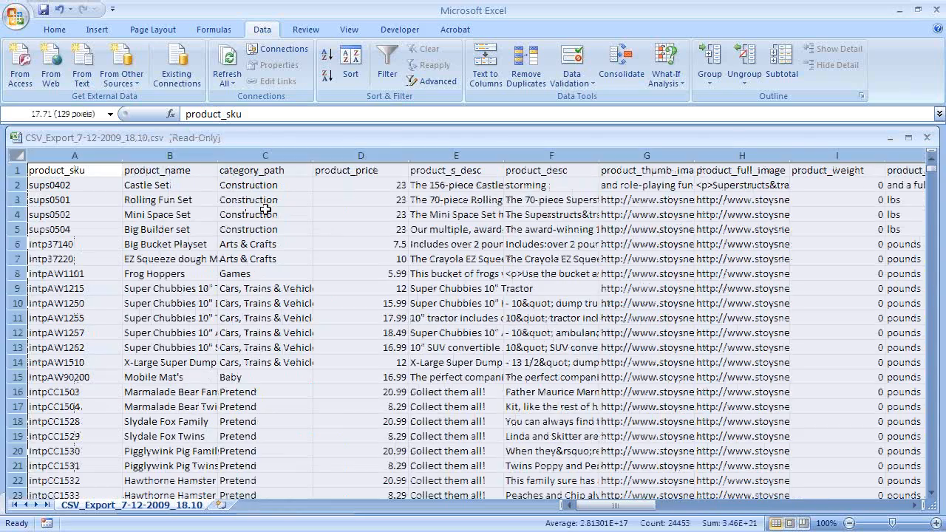
{"action": "left_click", "coordinate": [264, 213]}
{"action": "mouse_move", "coordinate": [629, 508]}
{"action": "left_mouse_down"}
{"action": "mouse_move", "coordinate": [637, 509]}
{"action": "mouse_move", "coordinate": [628, 510]}
{"action": "left_mouse_up"}
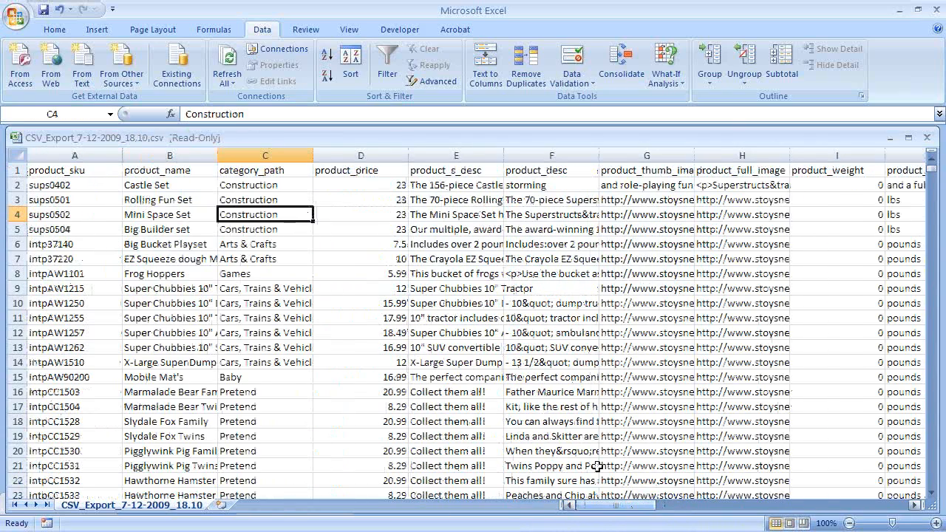
Step: Add filters to the header row and filter category_path to show only the Games products
{"action": "left_click", "coordinate": [20, 154]}
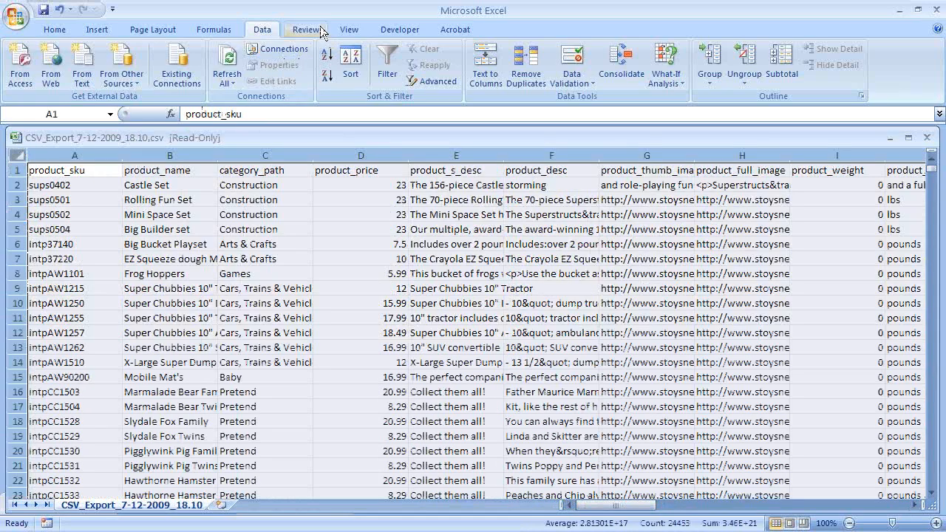
{"action": "left_click", "coordinate": [397, 70]}
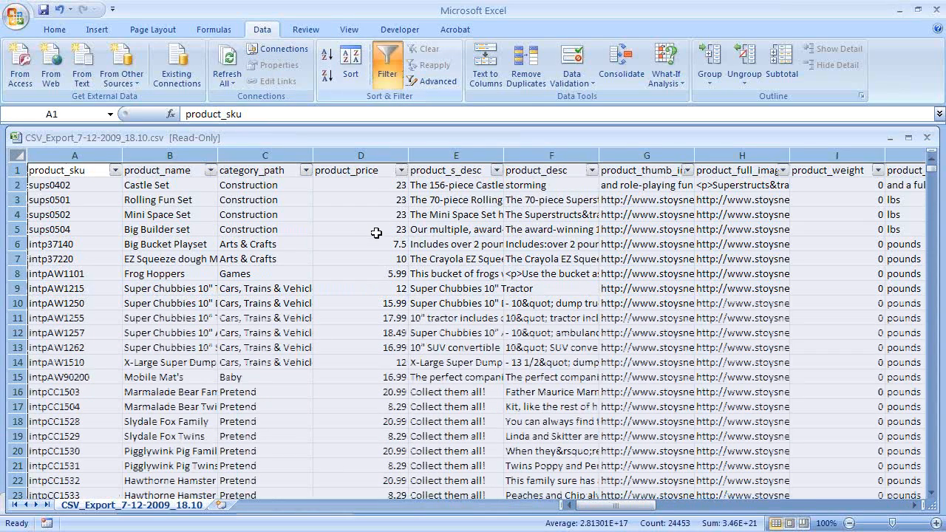
{"action": "left_click", "coordinate": [325, 227]}
{"action": "left_click", "coordinate": [305, 169]}
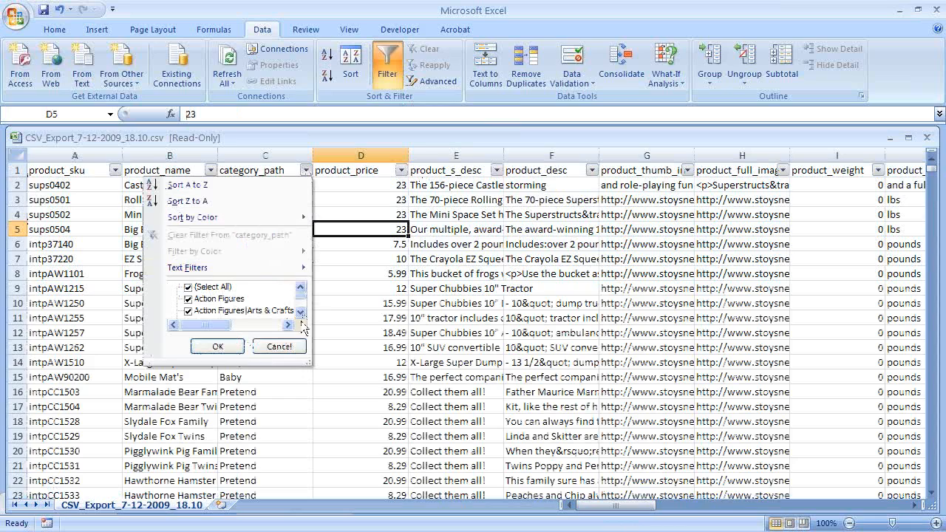
{"action": "left_click", "coordinate": [187, 287]}
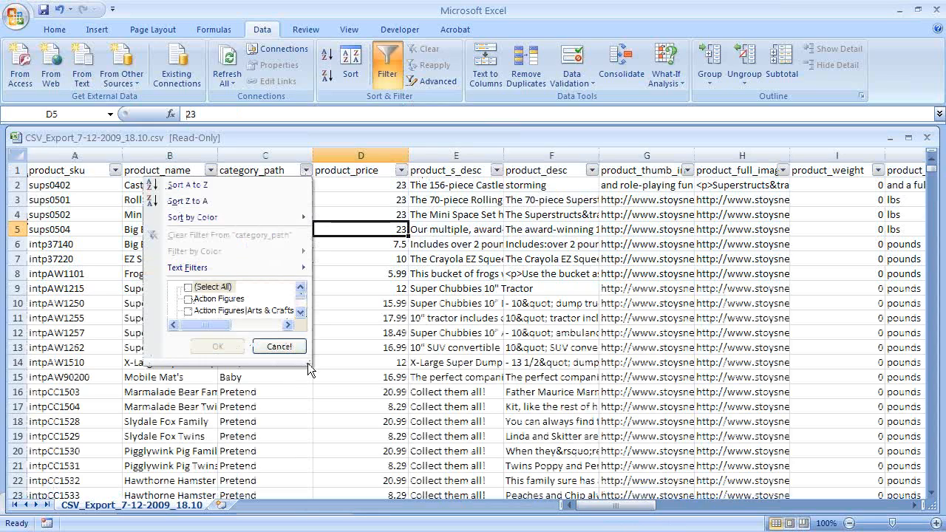
{"action": "left_click_drag", "start_coordinate": [308, 363], "coordinate": [352, 505]}
{"action": "left_click_drag", "start_coordinate": [348, 317], "coordinate": [353, 399]}
{"action": "left_click", "coordinate": [187, 346]}
{"action": "left_click", "coordinate": [261, 487]}
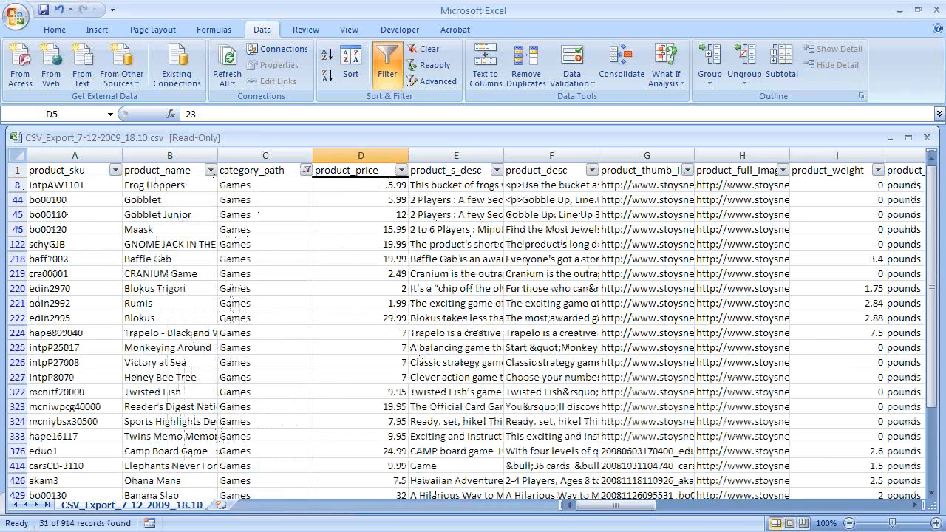
Step: Delete the columns from product_s_desc up to the product availability column just before product_discount_id
{"action": "mouse_move", "coordinate": [617, 513]}
{"action": "left_mouse_down"}
{"action": "mouse_move", "coordinate": [628, 508]}
{"action": "mouse_move", "coordinate": [610, 505]}
{"action": "mouse_move", "coordinate": [625, 510]}
{"action": "left_mouse_up"}
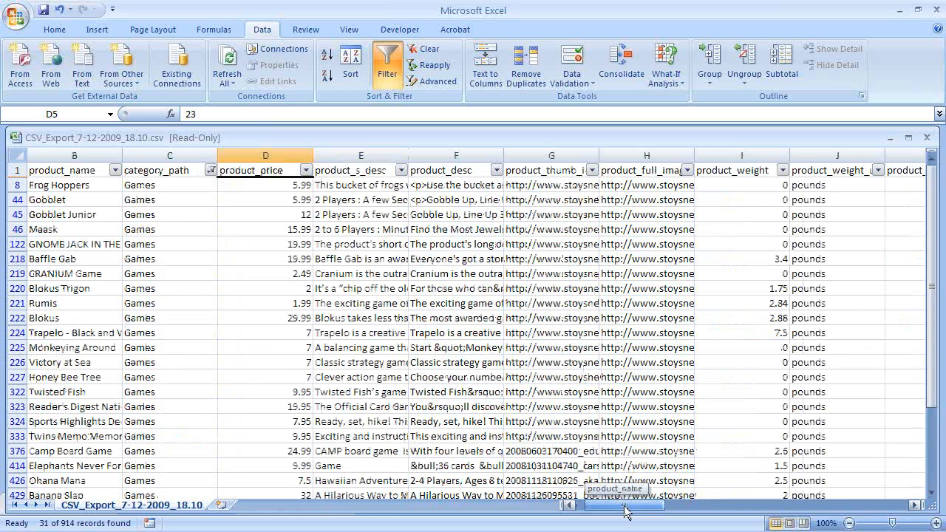
{"action": "left_click_drag", "start_coordinate": [625, 510], "coordinate": [624, 510]}
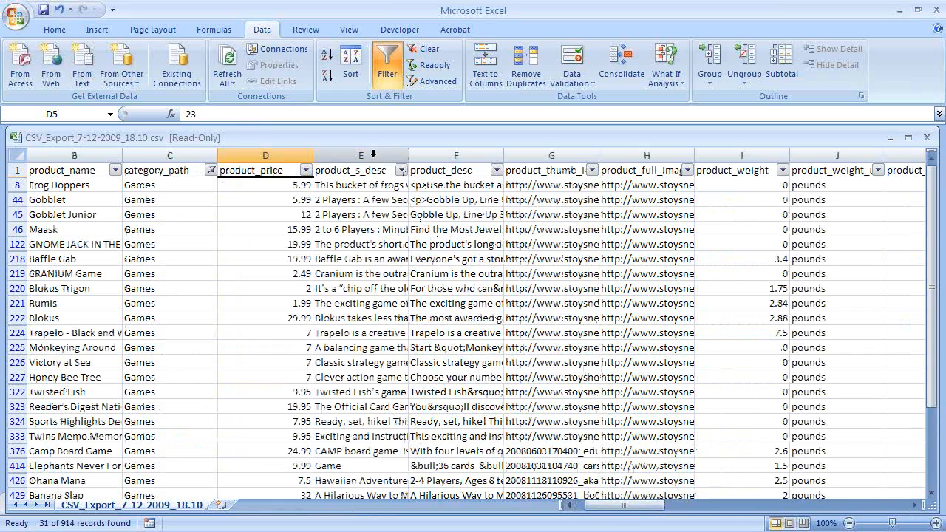
{"action": "left_click", "coordinate": [373, 153]}
{"action": "left_click_drag", "start_coordinate": [623, 509], "coordinate": [713, 511]}
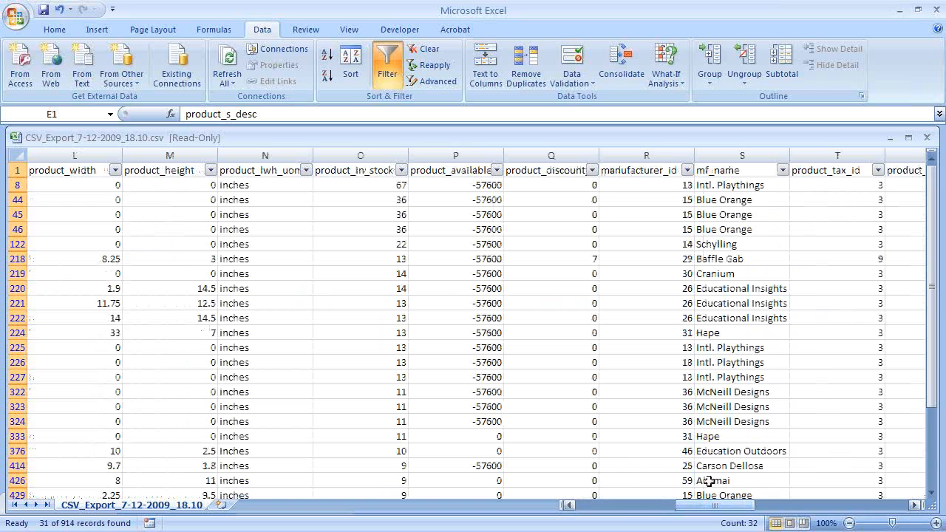
{"action": "left_click", "coordinate": [480, 154], "text": "shift"}
{"action": "right_click", "coordinate": [479, 155]}
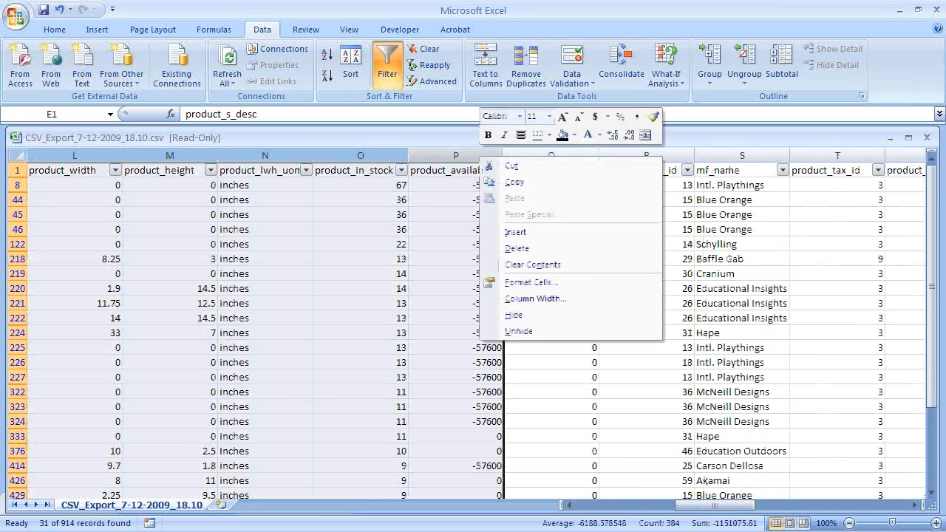
{"action": "left_click", "coordinate": [517, 248]}
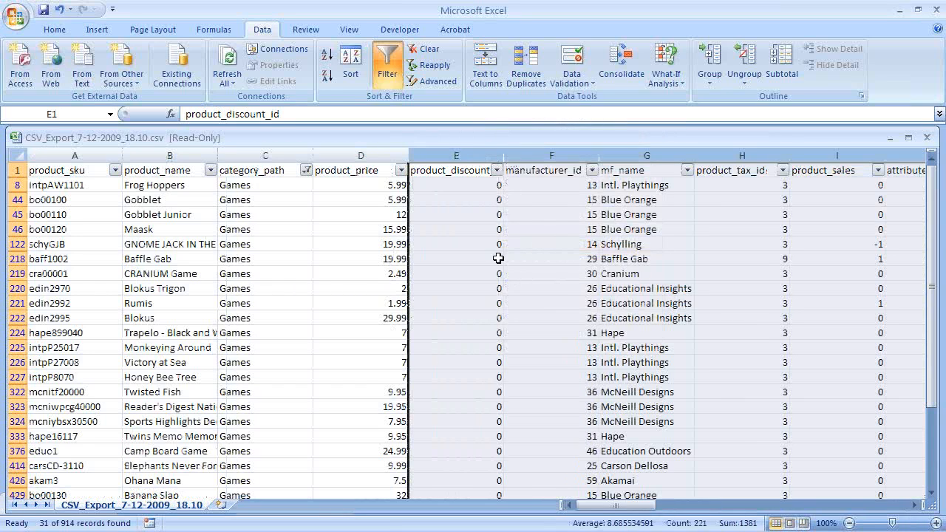
{"action": "left_click", "coordinate": [474, 215]}
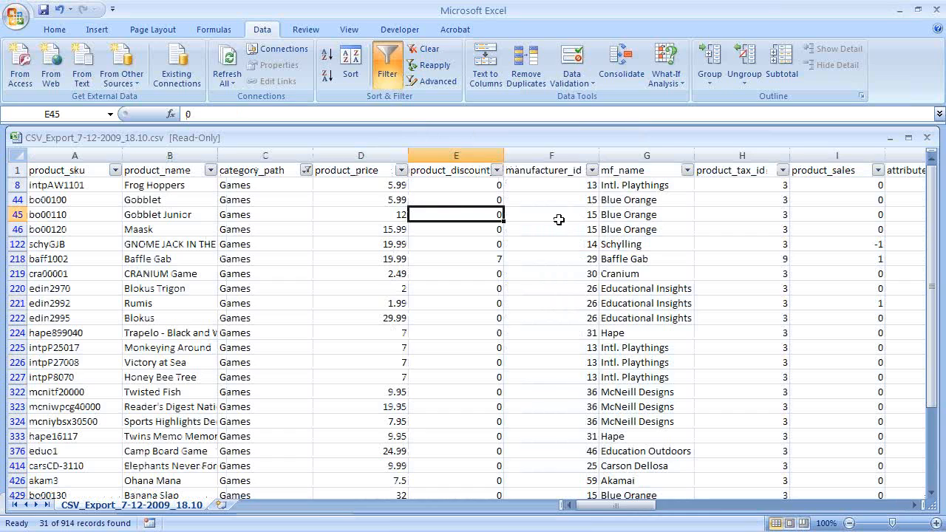
Step: Enter 18 as product_discount_id for Frog Hoppers and copy it down to all other filtered Games products
{"action": "left_click", "coordinate": [453, 187]}
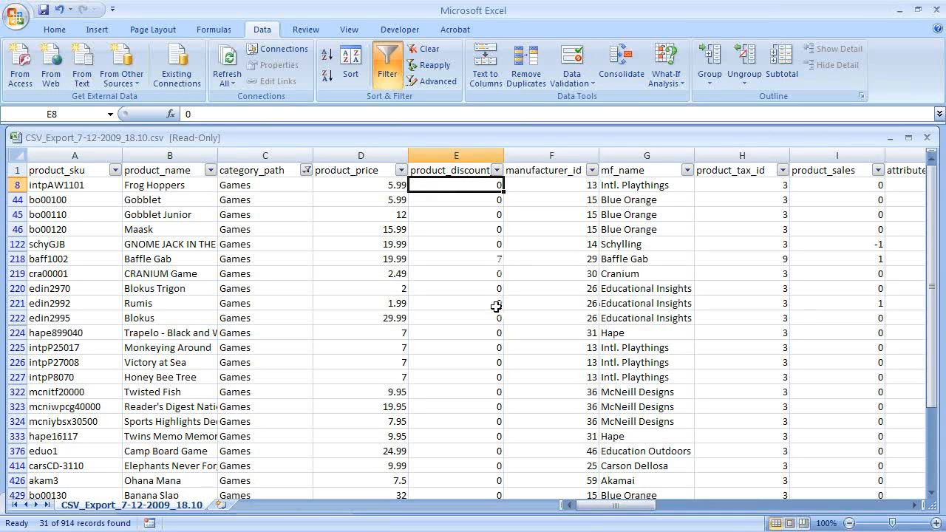
{"action": "type", "text": "12"}
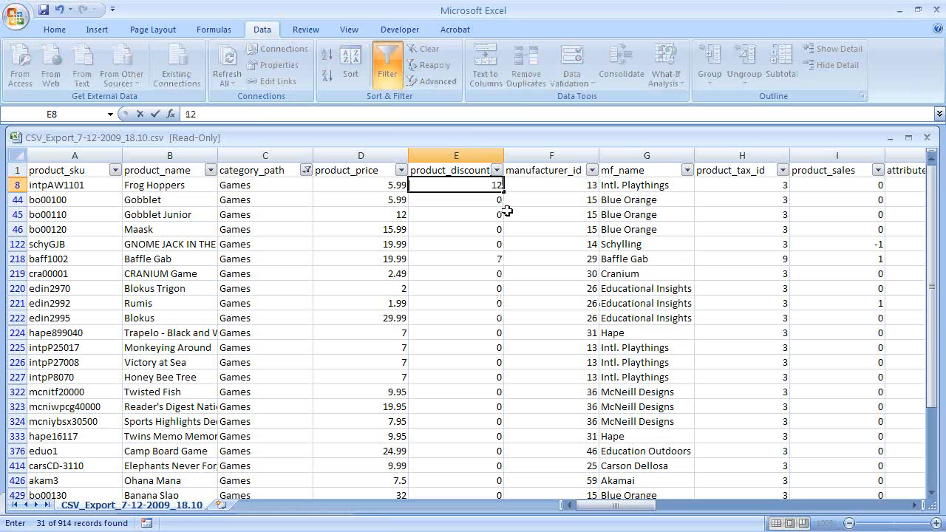
{"action": "left_click", "coordinate": [482, 235]}
{"action": "left_click", "coordinate": [484, 190]}
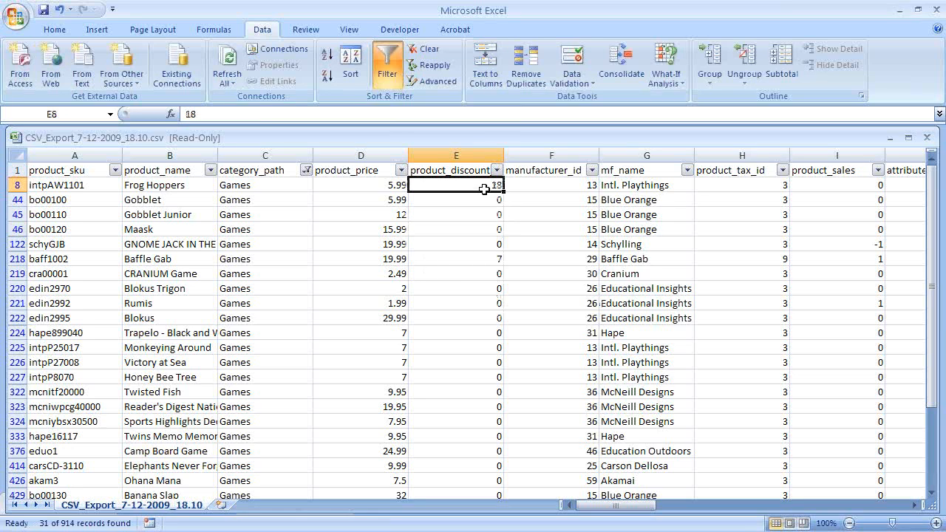
{"action": "key", "text": "ctrl+c"}
{"action": "scroll", "coordinate": [502, 295], "scroll_direction": "down", "scroll_amount": 4}
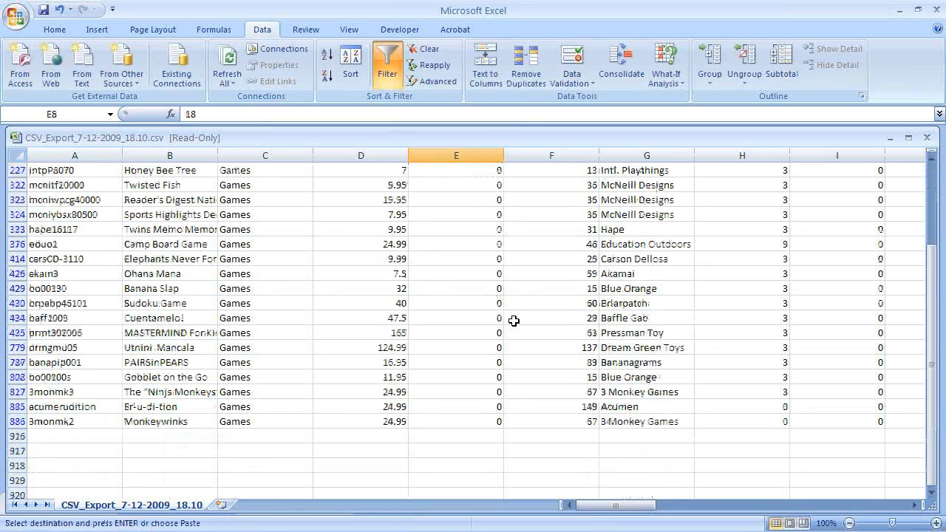
{"action": "left_click", "coordinate": [492, 421], "text": "shift"}
{"action": "key", "text": "ctrl+v"}
{"action": "scroll", "coordinate": [492, 421], "scroll_direction": "up", "scroll_amount": 4}
{"action": "left_click", "coordinate": [494, 348]}
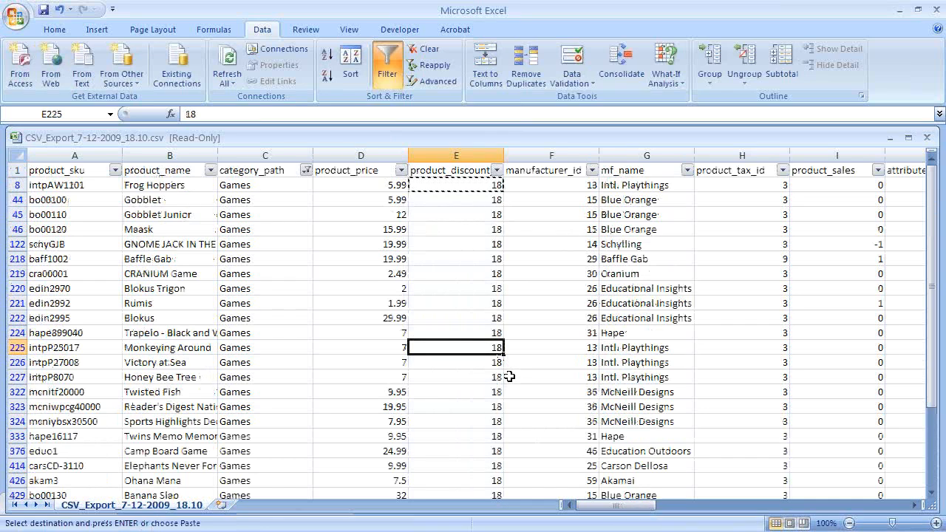
Step: Delete all columns after product_discount_id, from manufacturer_id through the shipping override column
{"action": "left_click", "coordinate": [551, 155]}
{"action": "left_click_drag", "start_coordinate": [612, 506], "coordinate": [801, 510]}
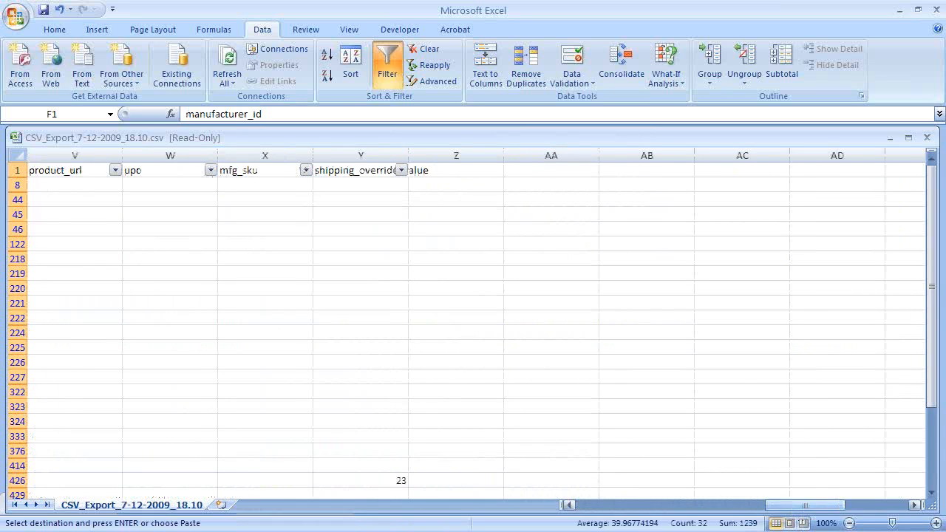
{"action": "left_click", "coordinate": [386, 156], "text": "shift"}
{"action": "right_click", "coordinate": [385, 155]}
{"action": "left_click", "coordinate": [432, 251]}
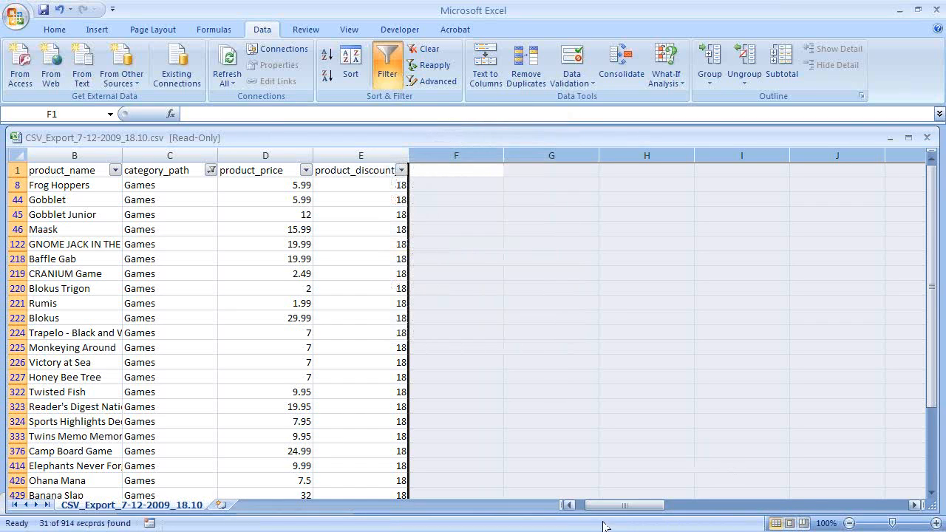
{"action": "left_click_drag", "start_coordinate": [614, 508], "coordinate": [566, 505]}
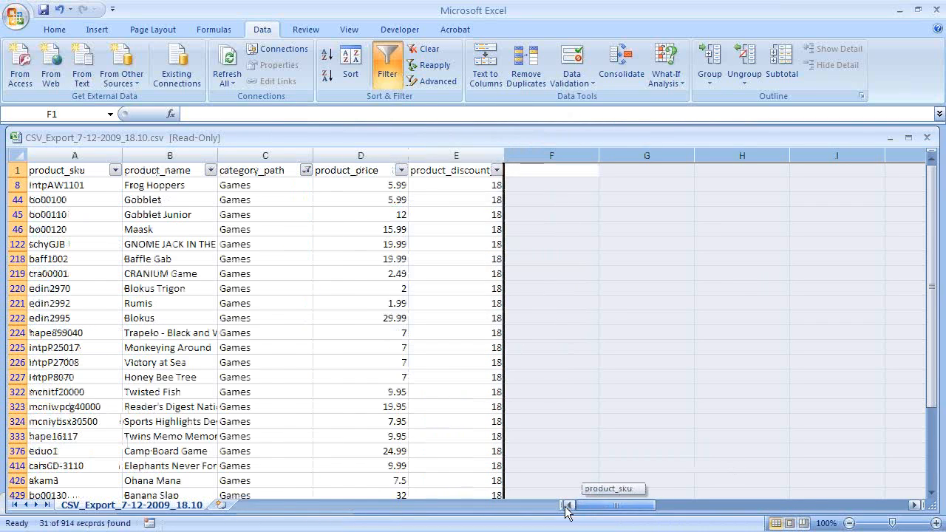
{"action": "left_click", "coordinate": [647, 303]}
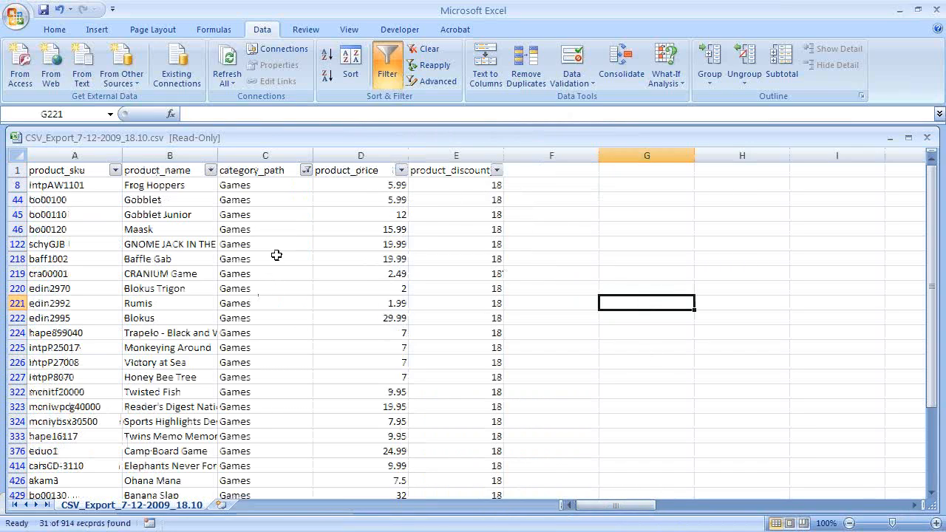
{"action": "left_click", "coordinate": [698, 256]}
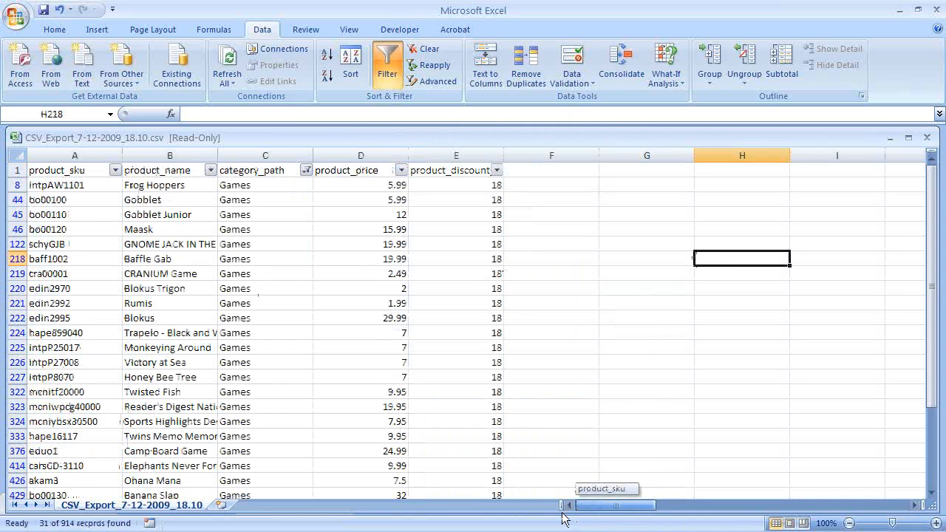
Step: Copy the filtered Games rows with their headers and paste them into a new worksheet
{"action": "left_click", "coordinate": [472, 171]}
{"action": "scroll", "coordinate": [597, 362], "scroll_direction": "down", "scroll_amount": 1}
{"action": "scroll", "coordinate": [597, 363], "scroll_direction": "up", "scroll_amount": 1}
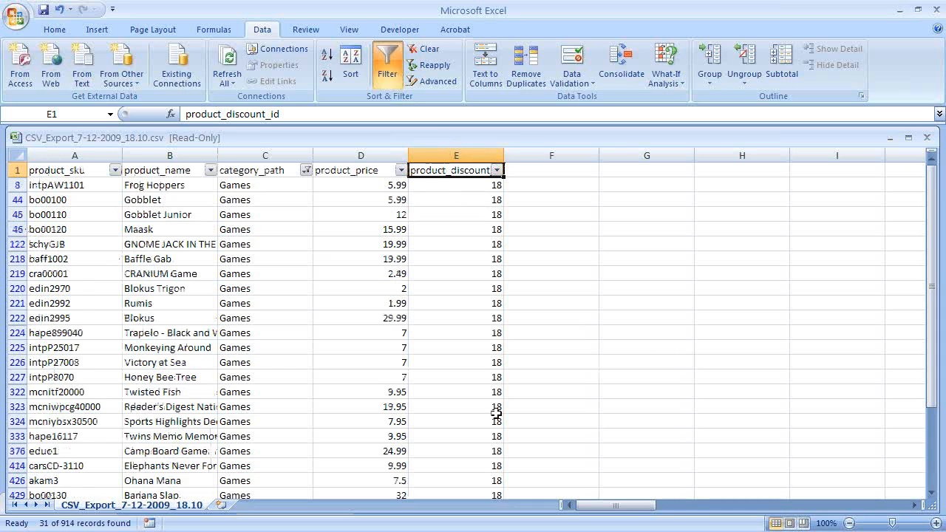
{"action": "scroll", "coordinate": [493, 406], "scroll_direction": "down", "scroll_amount": 5}
{"action": "key", "text": "ctrl+a"}
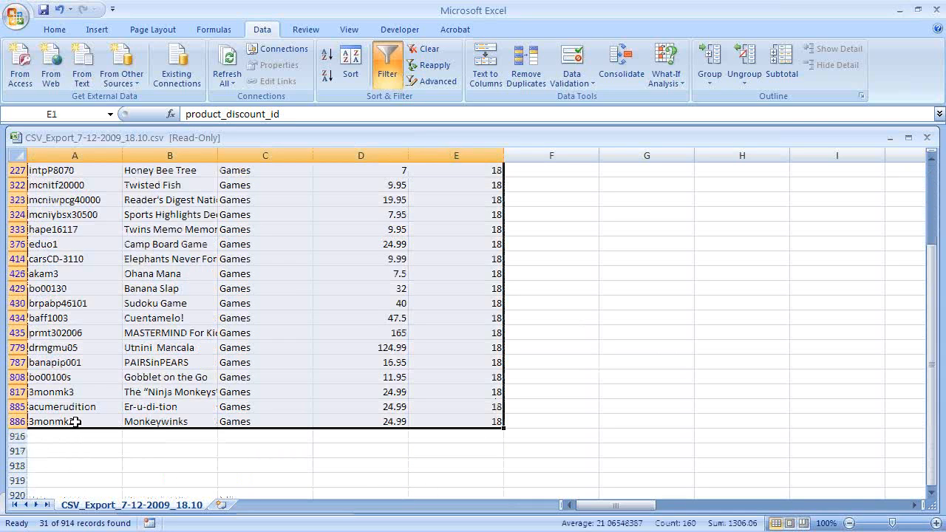
{"action": "key", "text": "ctrl+c"}
{"action": "left_click", "coordinate": [221, 505]}
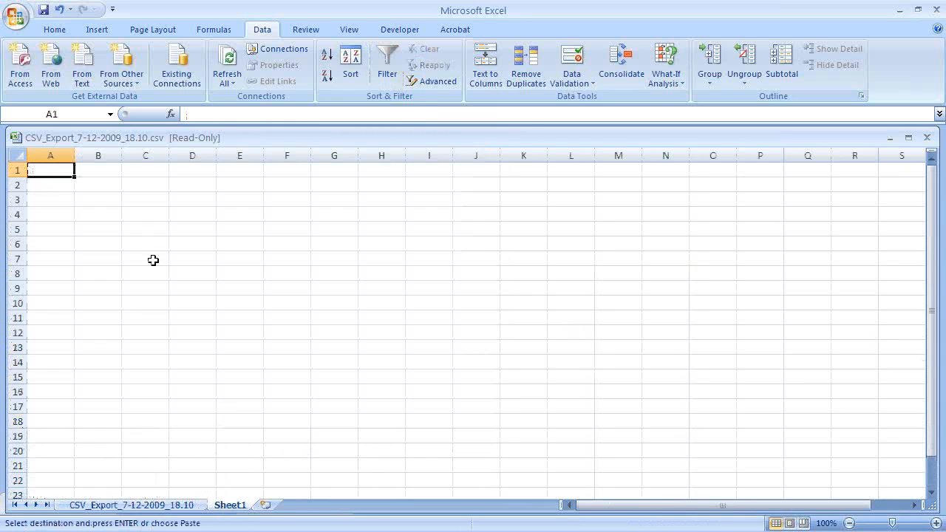
{"action": "key", "text": "ctrl+v"}
{"action": "left_click", "coordinate": [424, 268]}
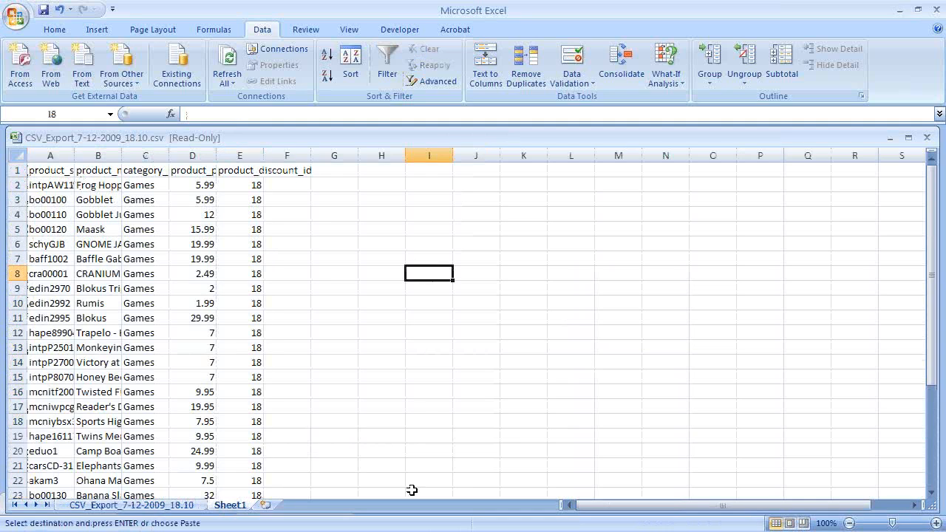
Step: Check the pasted Games rows against the export sheet, and widen the new sheet's columns, making product_name the widest
{"action": "scroll", "coordinate": [270, 454], "scroll_direction": "down", "scroll_amount": 7}
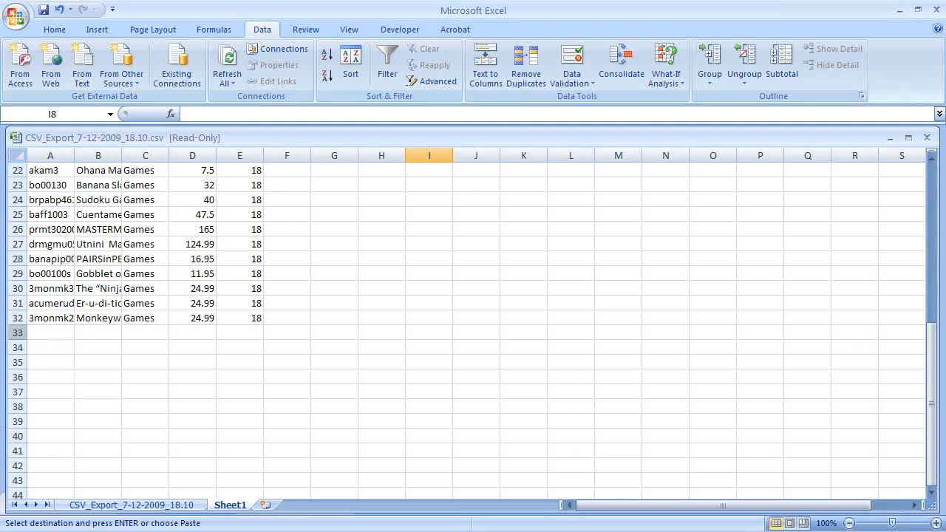
{"action": "left_click", "coordinate": [136, 505]}
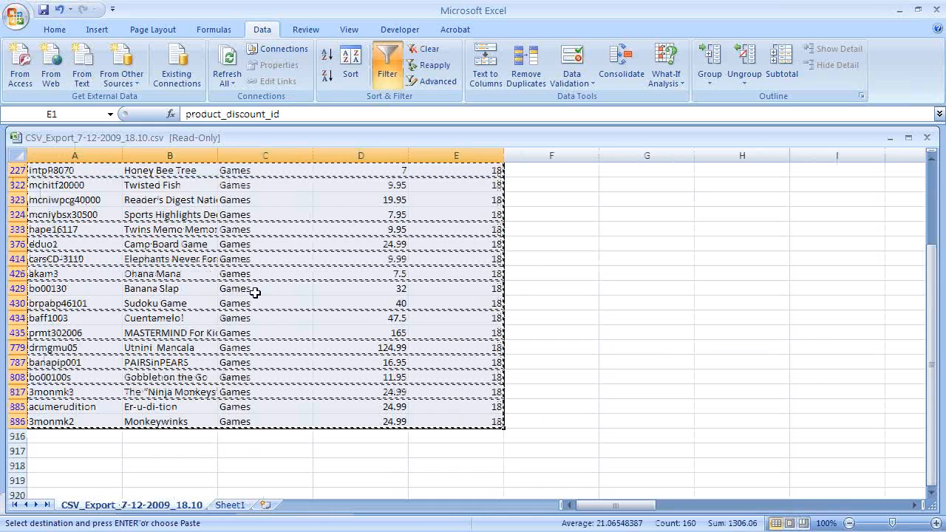
{"action": "left_click", "coordinate": [230, 506]}
{"action": "scroll", "coordinate": [338, 353], "scroll_direction": "up", "scroll_amount": 7}
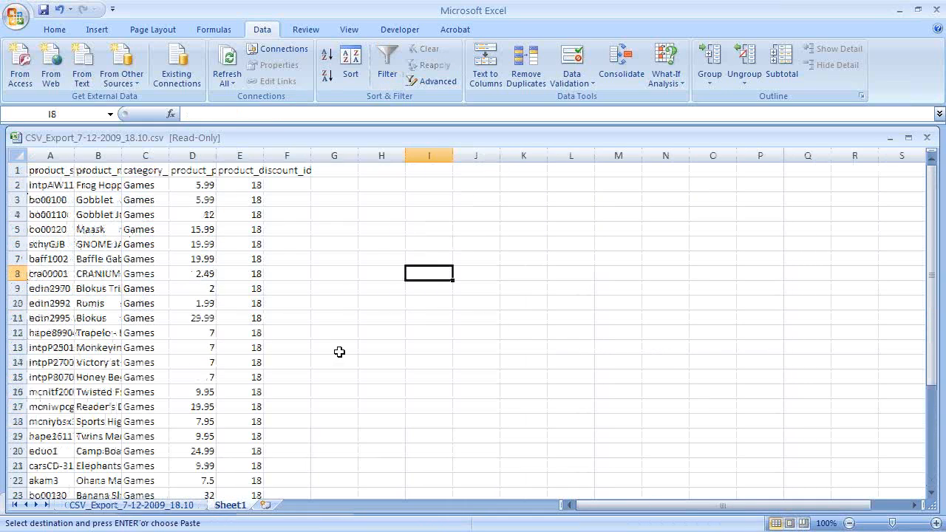
{"action": "left_click", "coordinate": [19, 155]}
{"action": "left_click_drag", "start_coordinate": [74, 155], "coordinate": [99, 155]}
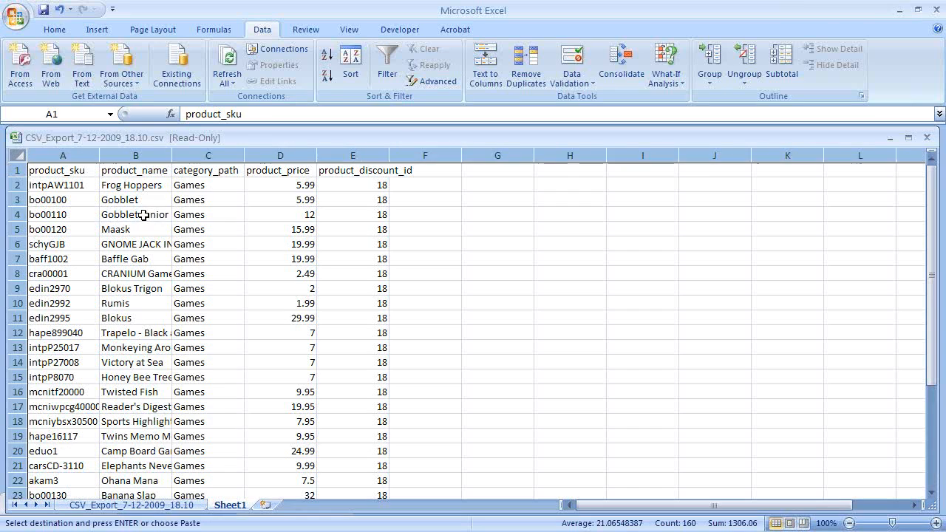
{"action": "left_click", "coordinate": [143, 215]}
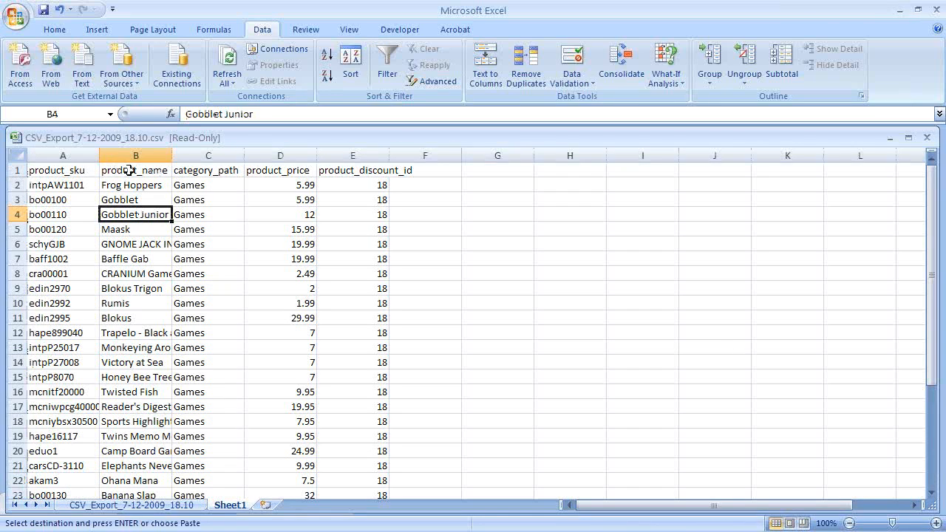
{"action": "left_click_drag", "start_coordinate": [172, 155], "coordinate": [289, 199]}
{"action": "left_click", "coordinate": [625, 304]}
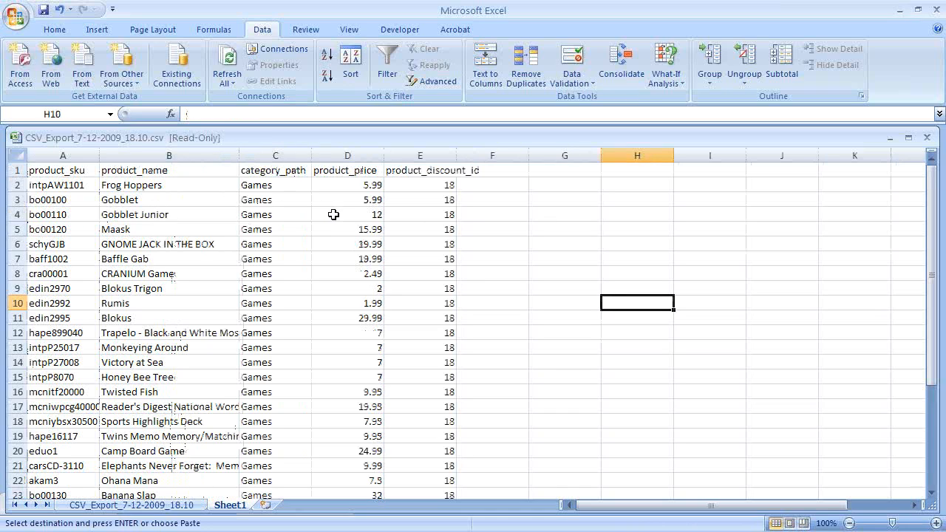
Step: Delete the product_name and category_path columns and widen the product_price and product_discount_id columns
{"action": "left_click_drag", "start_coordinate": [264, 156], "coordinate": [164, 156]}
{"action": "right_click", "coordinate": [159, 157]}
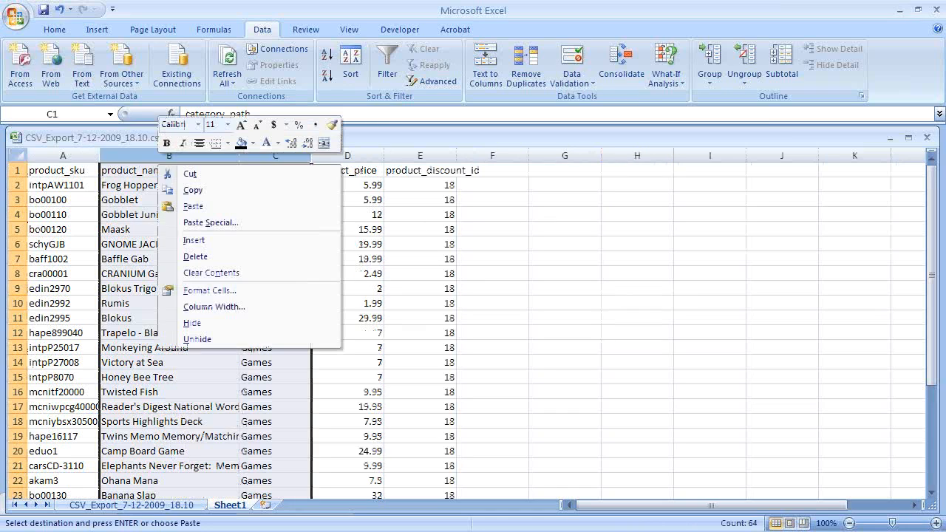
{"action": "left_click", "coordinate": [197, 258]}
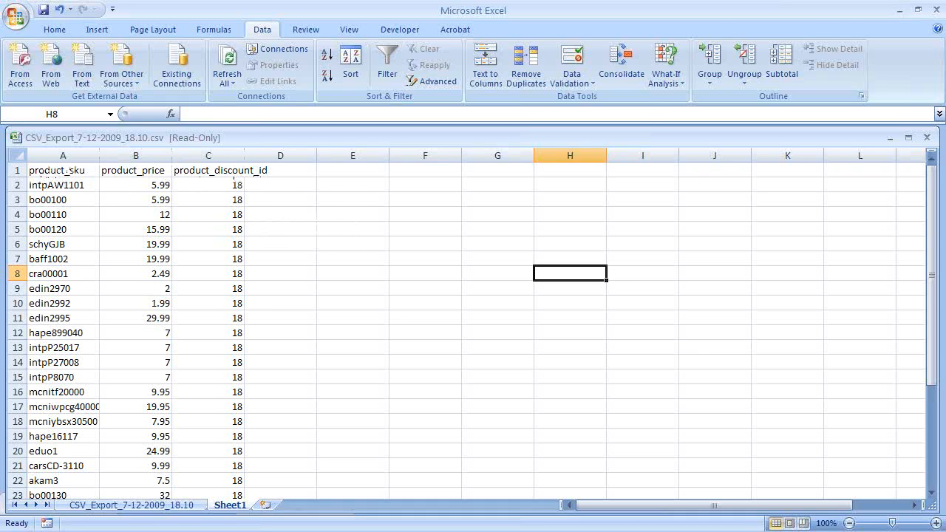
{"action": "left_click_drag", "start_coordinate": [173, 158], "coordinate": [199, 155]}
{"action": "left_click_drag", "start_coordinate": [271, 155], "coordinate": [322, 155]}
{"action": "left_click", "coordinate": [423, 198]}
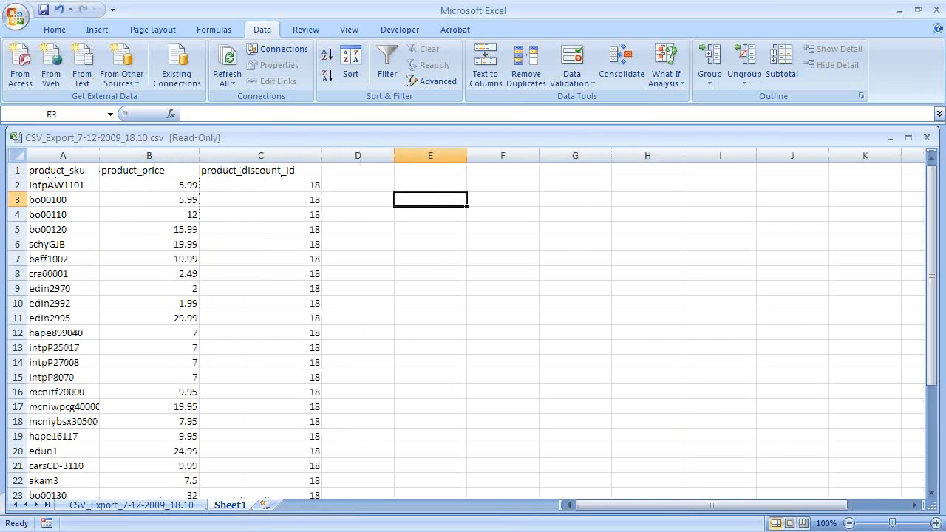
Step: Start saving the sheet under a new name and create a desktop folder called "temp for discounts" for it
{"action": "left_click", "coordinate": [21, 18]}
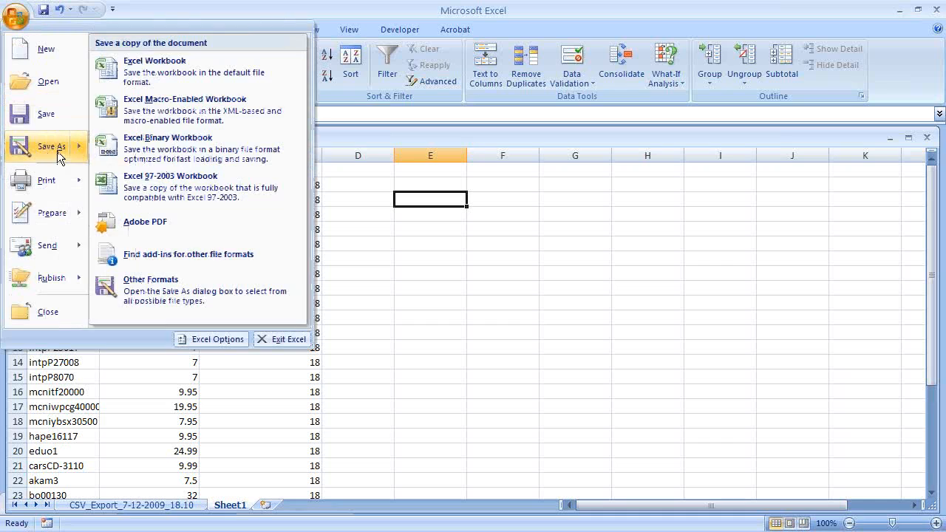
{"action": "left_click", "coordinate": [60, 147]}
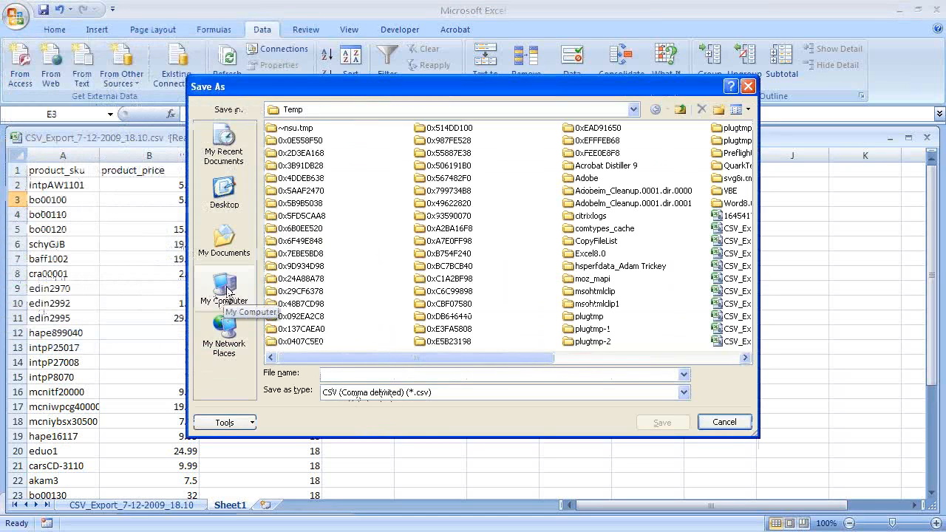
{"action": "left_click", "coordinate": [226, 247]}
{"action": "left_click", "coordinate": [228, 196]}
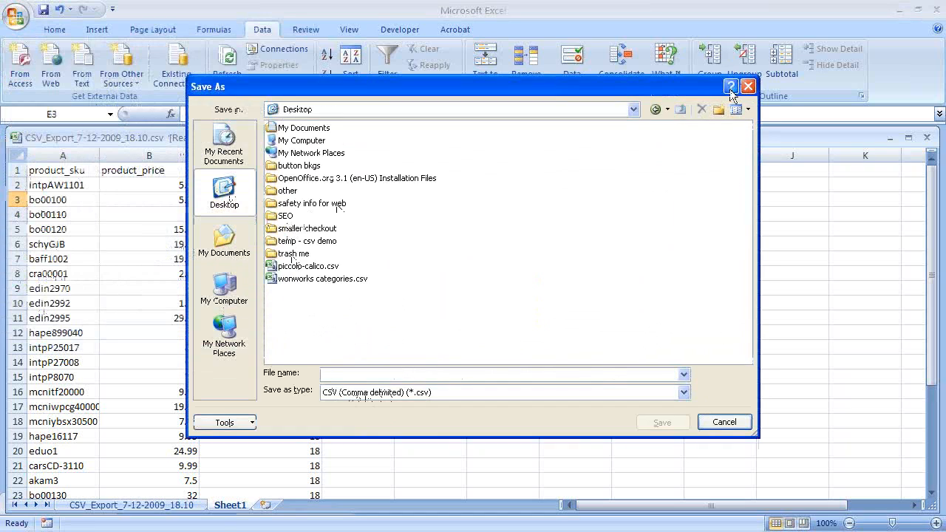
{"action": "left_click", "coordinate": [718, 110]}
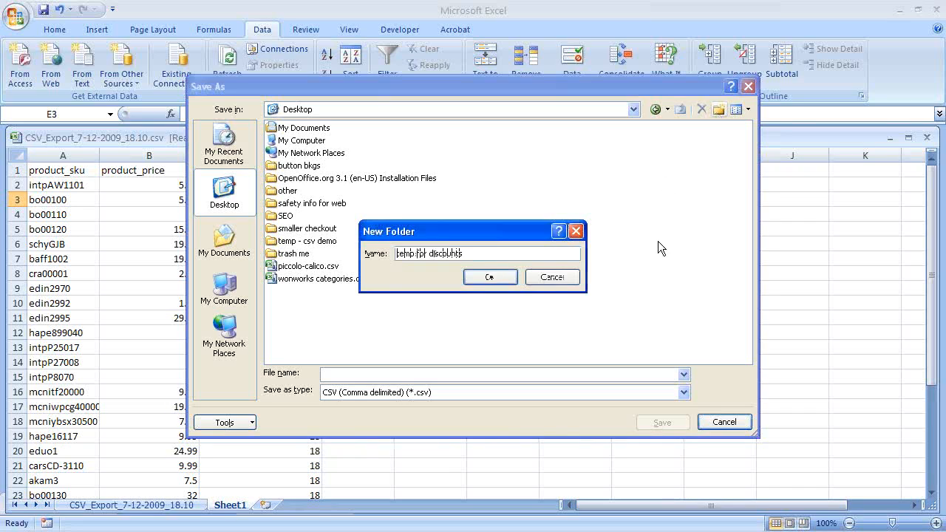
{"action": "left_click", "coordinate": [511, 273]}
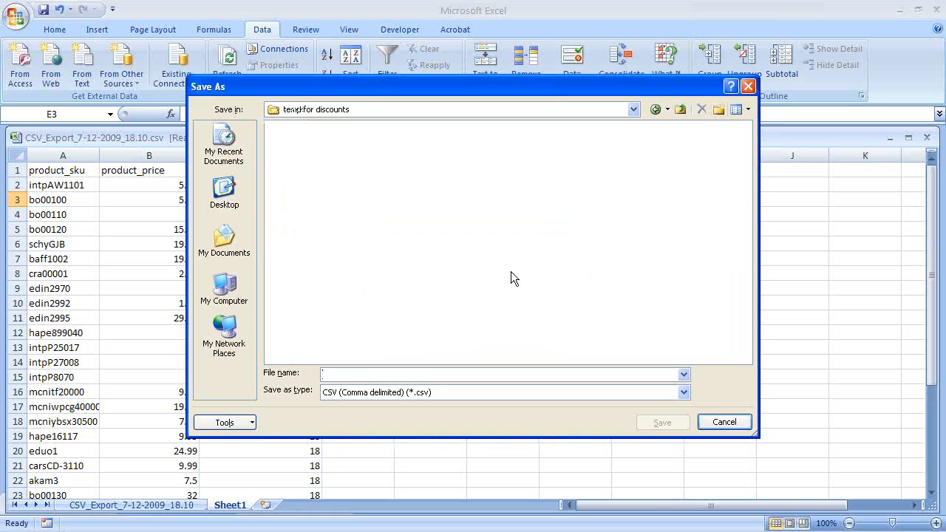
Step: Save the sheet as "sales discounts" in comma-delimited CSV format, keeping that format despite incompatible features
{"action": "left_click", "coordinate": [322, 373]}
{"action": "type", "text": "salesdiscounts"}
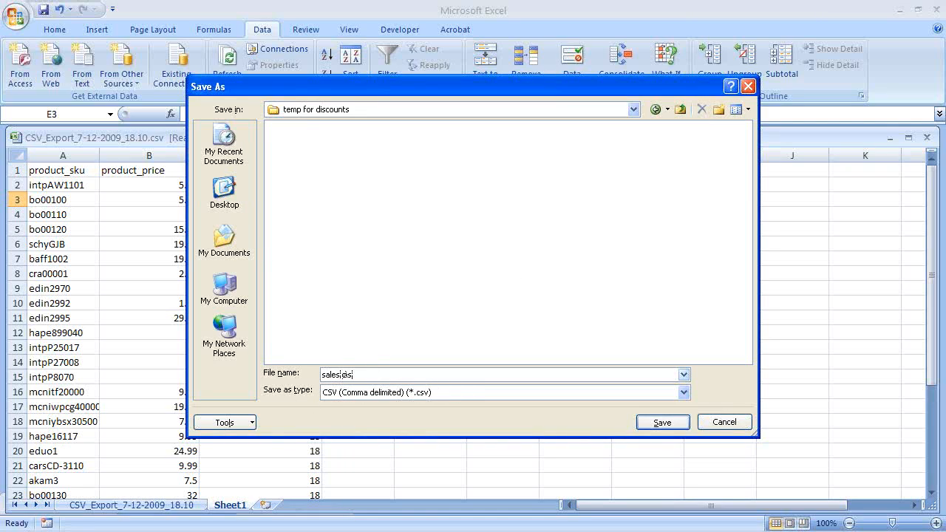
{"action": "left_click", "coordinate": [661, 422]}
{"action": "left_click", "coordinate": [454, 326]}
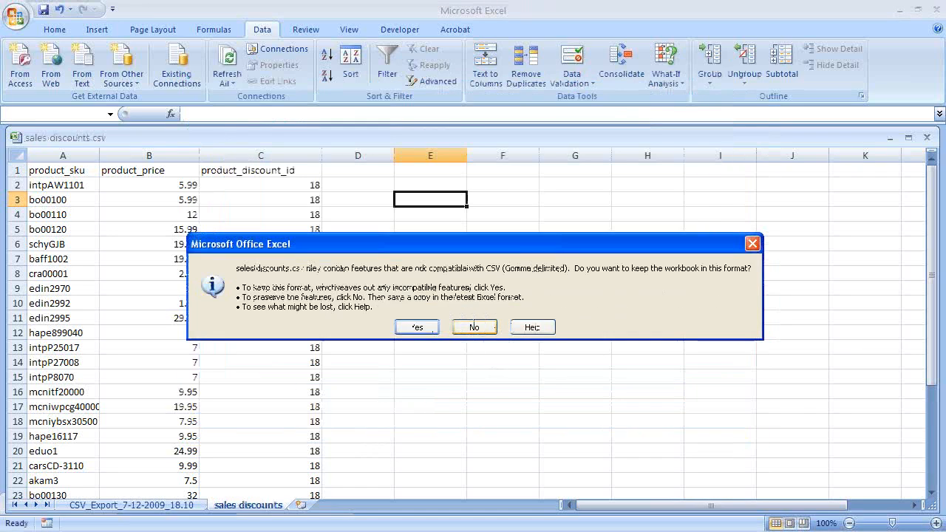
{"action": "left_click", "coordinate": [419, 327]}
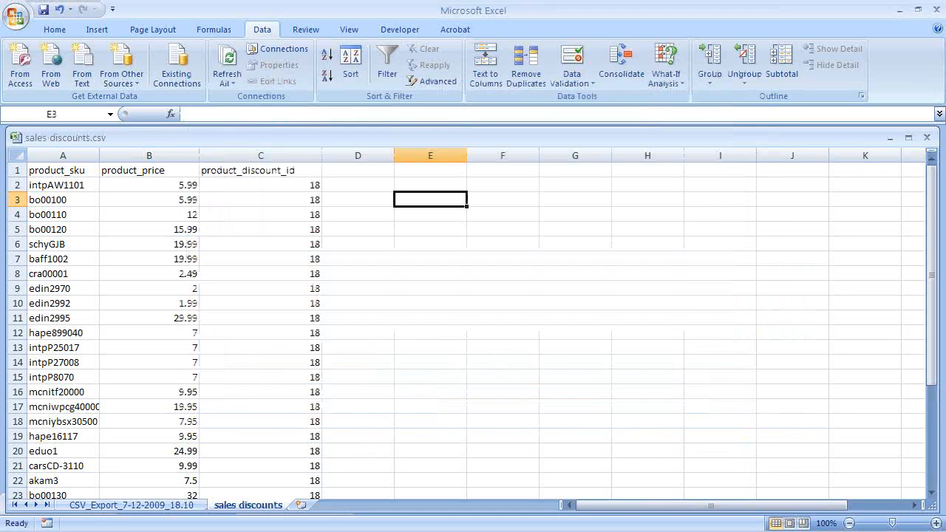
Step: Switch to the store's CSV Import/Export page in Firefox and set the upload type to Update Existing Products
{"action": "left_click", "coordinate": [899, 10]}
{"action": "left_click", "coordinate": [867, 103]}
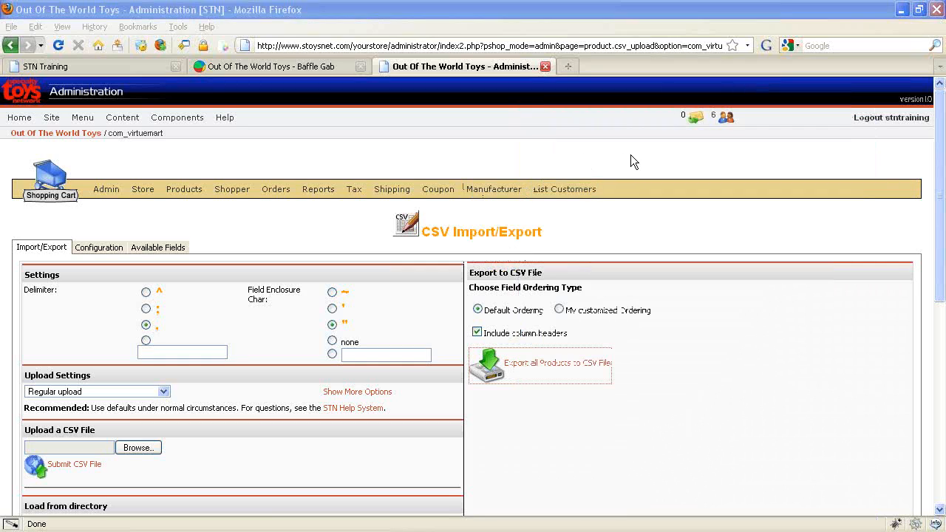
{"action": "mouse_move", "coordinate": [394, 190]}
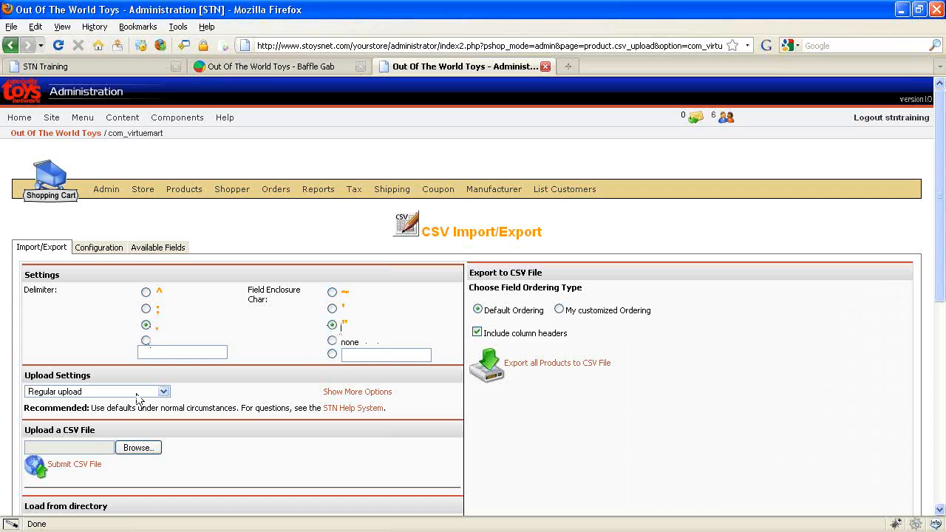
{"action": "left_click", "coordinate": [163, 392]}
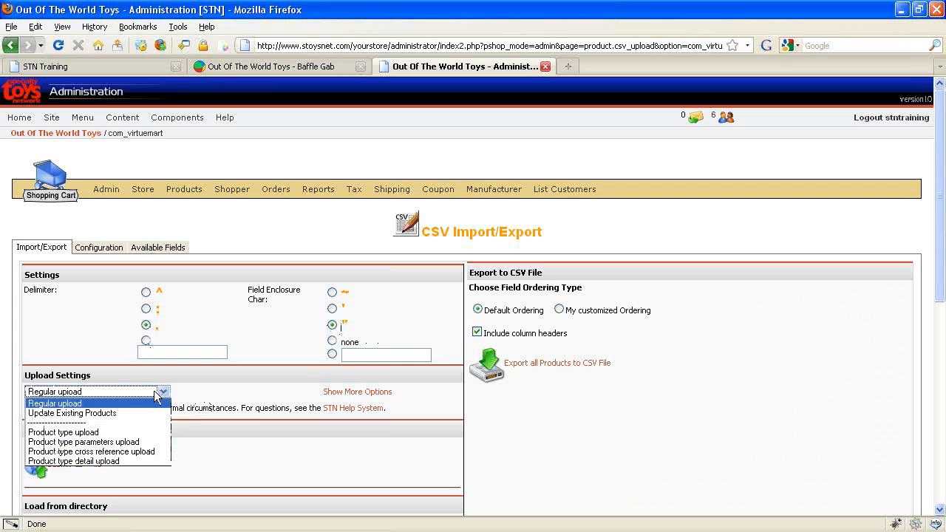
{"action": "left_click", "coordinate": [102, 413]}
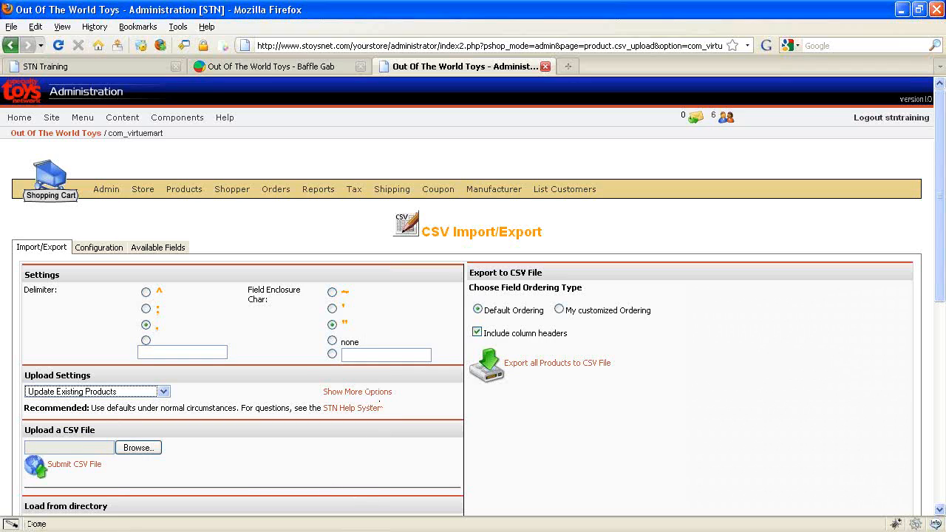
Step: Submit sales discounts.csv from the desktop folder "temp for discounts" and continue the upload from the preview
{"action": "left_click", "coordinate": [138, 448]}
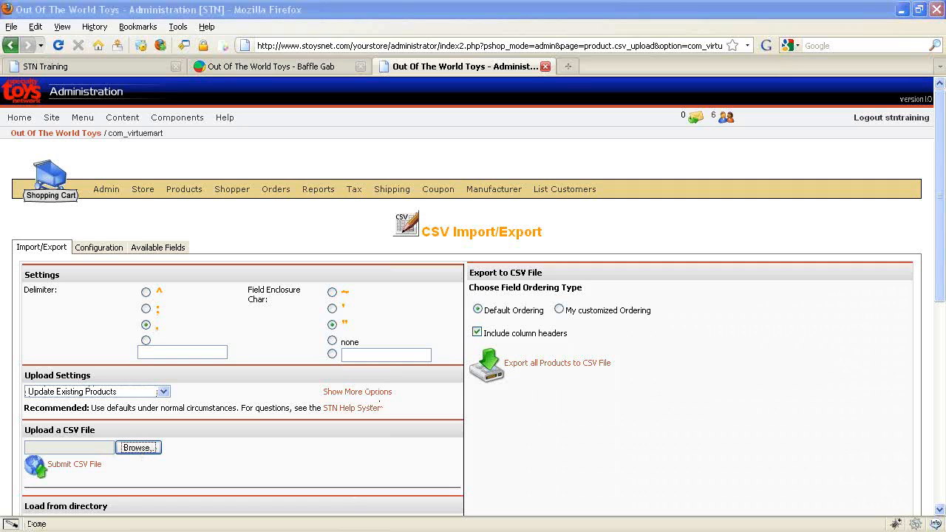
{"action": "left_click", "coordinate": [388, 282]}
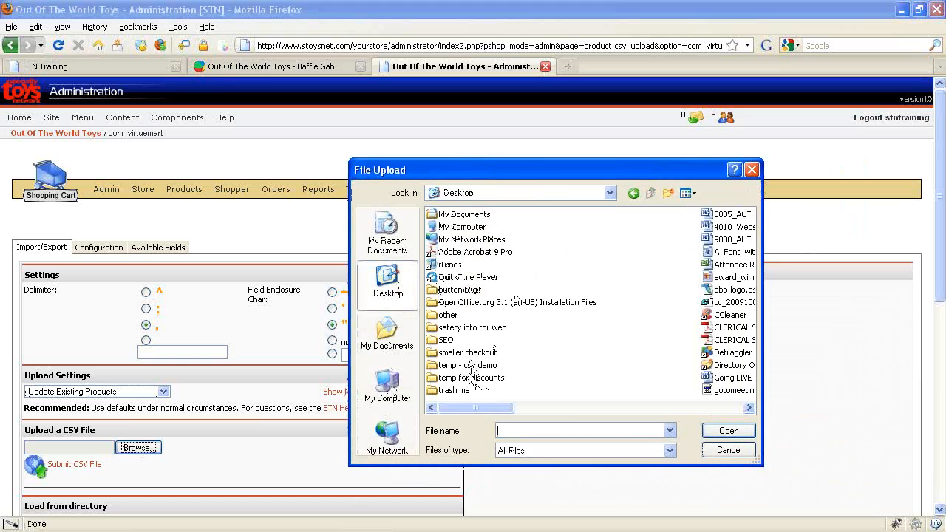
{"action": "double_click", "coordinate": [470, 378]}
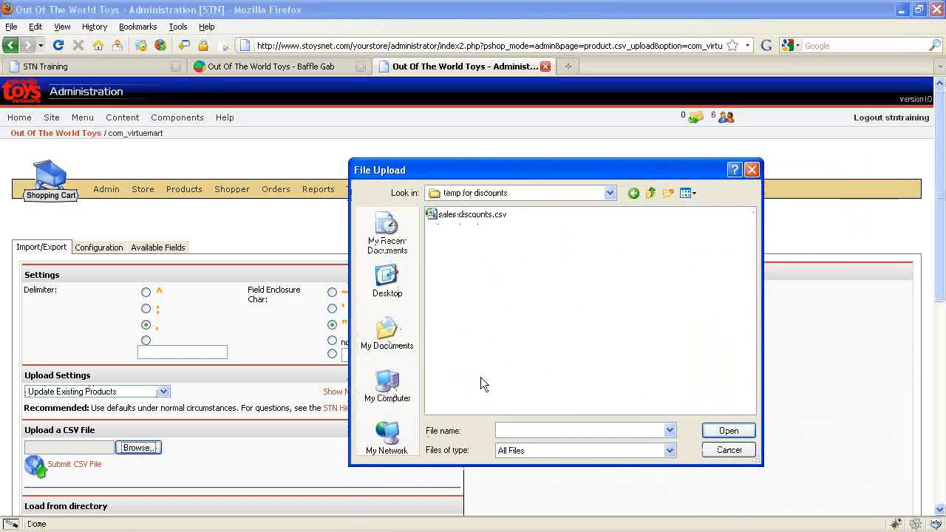
{"action": "left_click", "coordinate": [484, 221]}
{"action": "left_click", "coordinate": [720, 431]}
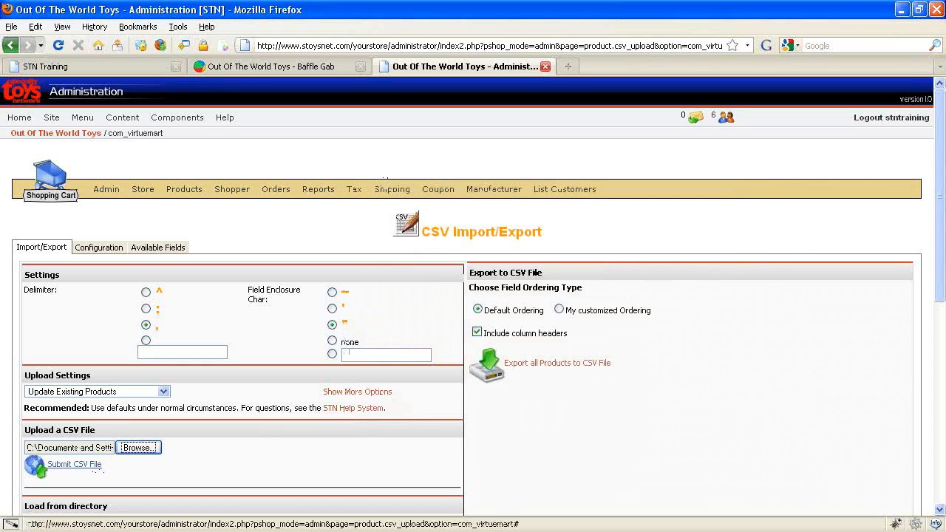
{"action": "left_click", "coordinate": [88, 467]}
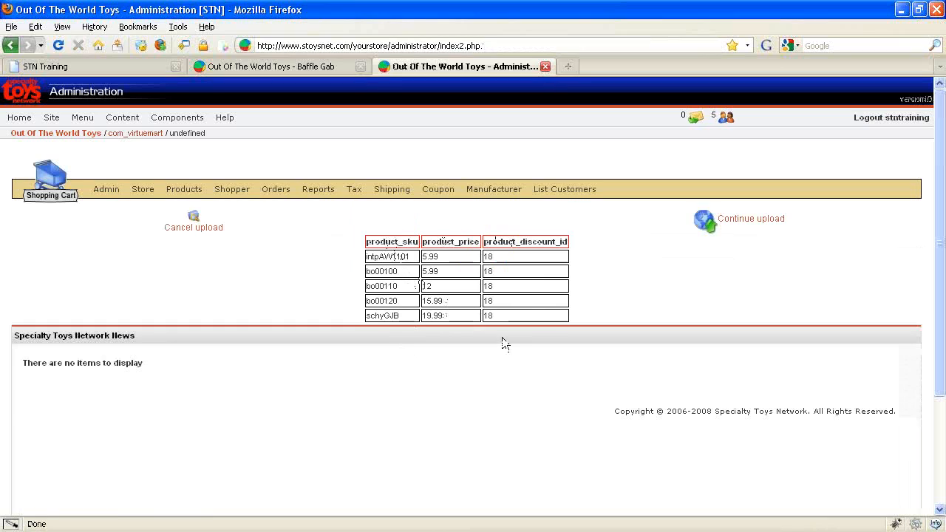
{"action": "left_click", "coordinate": [763, 224]}
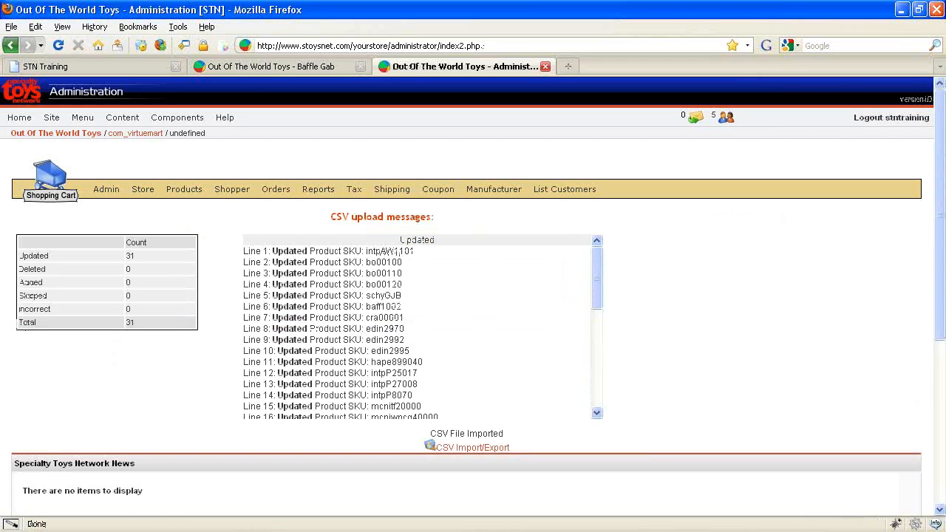
Step: Open the product list and filter it to the Games category
{"action": "mouse_move", "coordinate": [184, 191]}
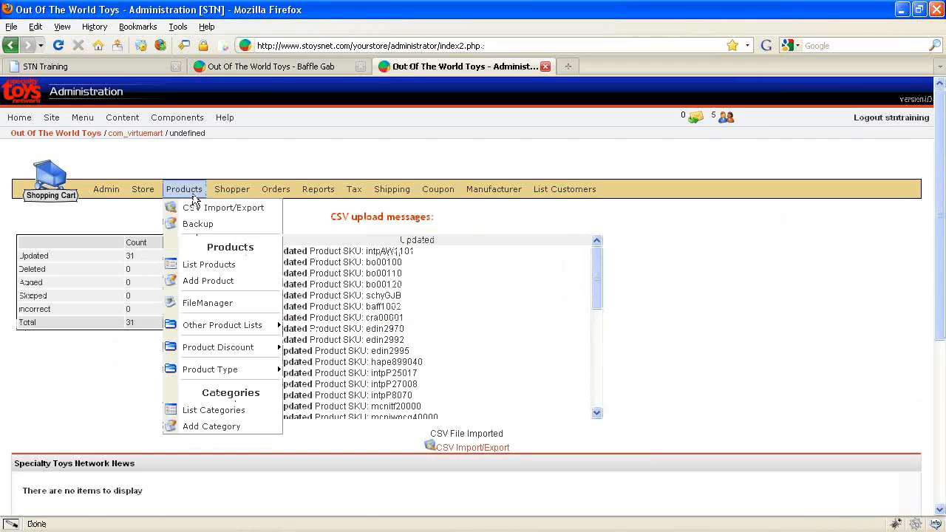
{"action": "left_click", "coordinate": [209, 264]}
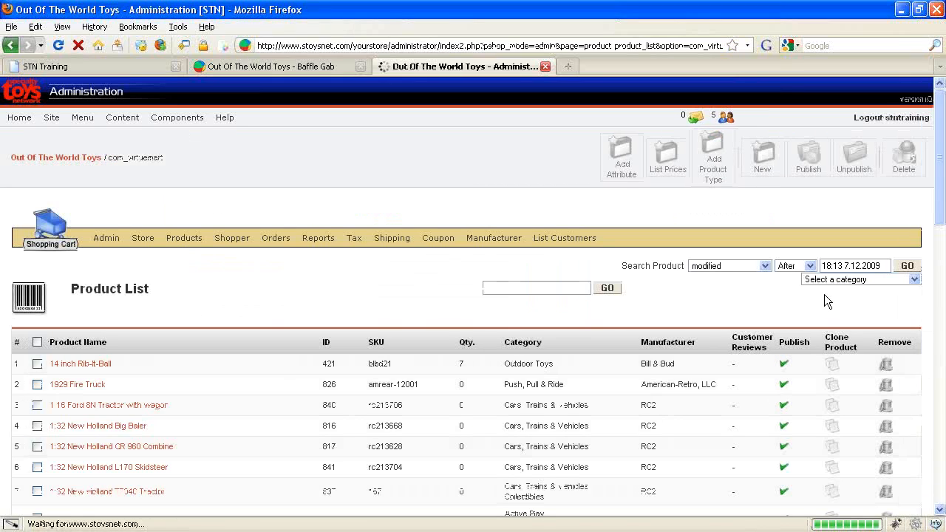
{"action": "left_click", "coordinate": [861, 279]}
{"action": "scroll", "coordinate": [915, 398], "scroll_direction": "down", "scroll_amount": 1}
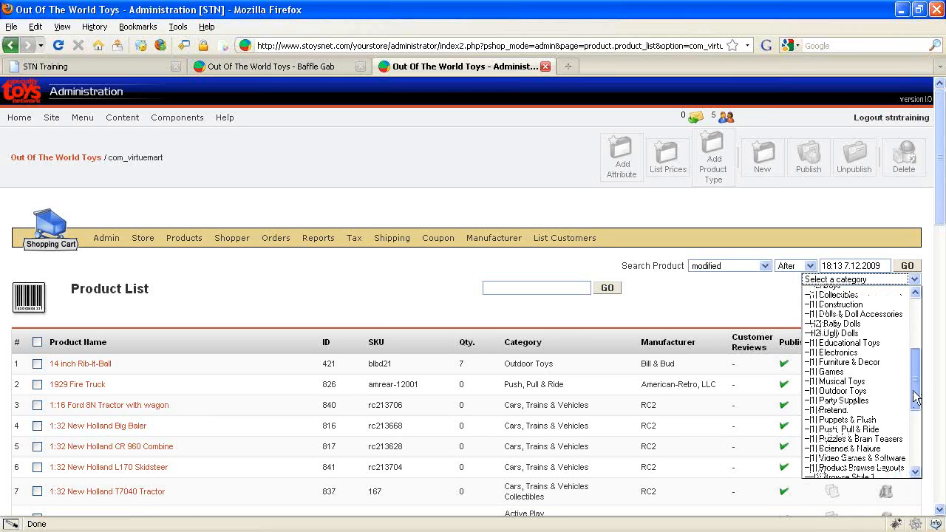
{"action": "mouse_move", "coordinate": [915, 398]}
{"action": "left_mouse_down"}
{"action": "mouse_move", "coordinate": [918, 412]}
{"action": "mouse_move", "coordinate": [917, 393]}
{"action": "left_mouse_up"}
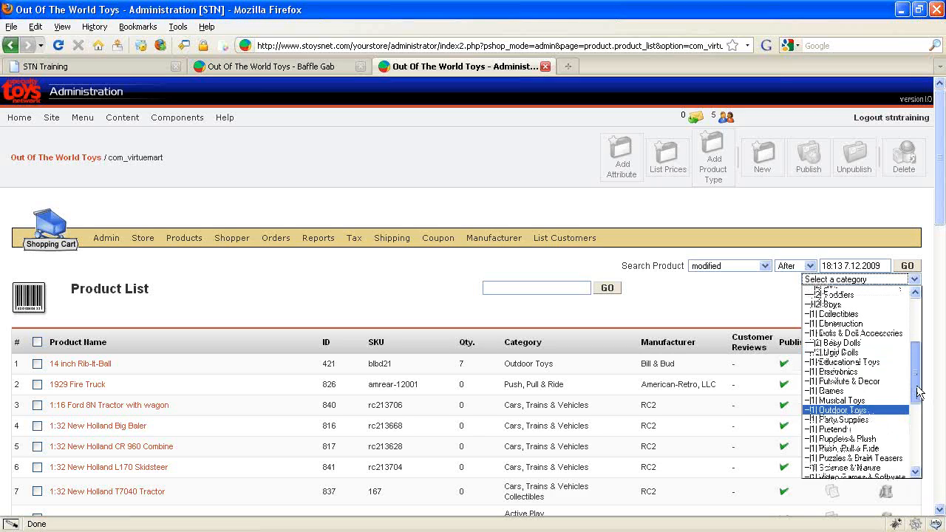
{"action": "left_click", "coordinate": [840, 388]}
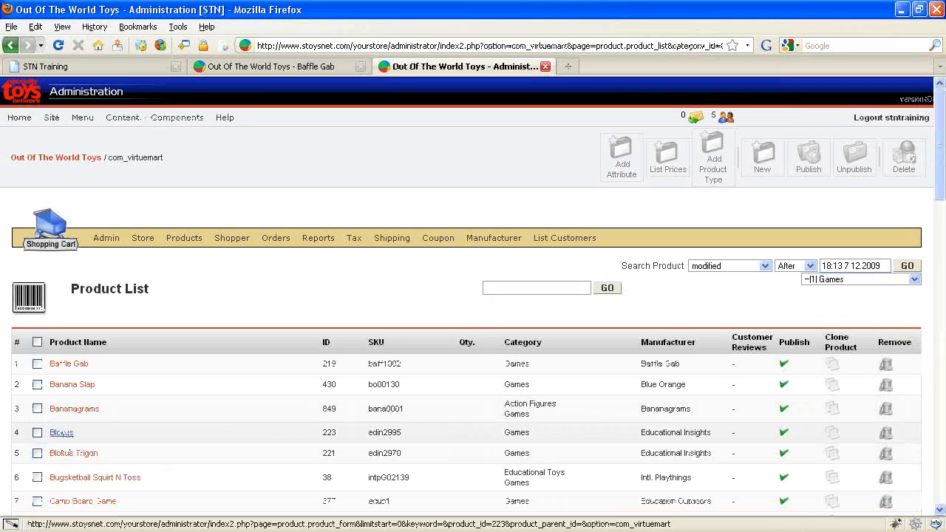
Step: Open the Blokus product, examine its discount type and discounted price, and leave it without saving
{"action": "left_click", "coordinate": [62, 434]}
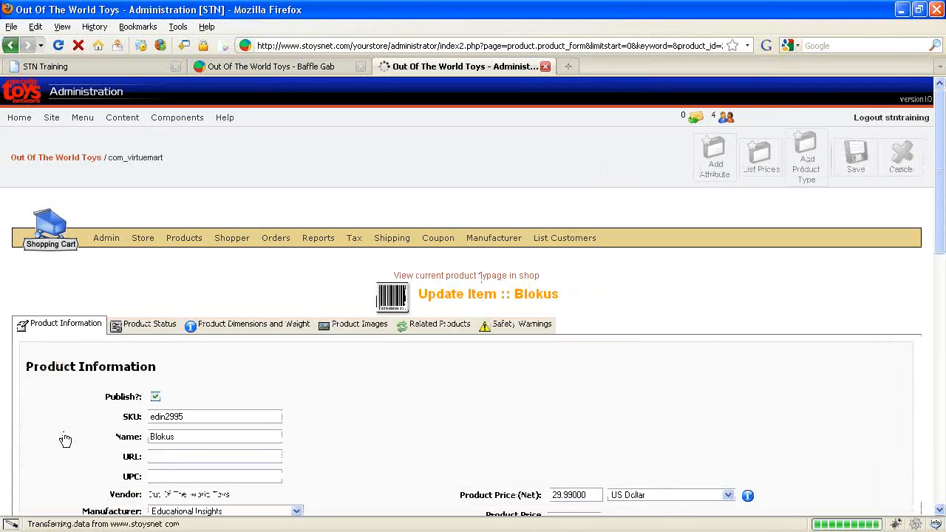
{"action": "scroll", "coordinate": [416, 392], "scroll_direction": "down", "scroll_amount": 3}
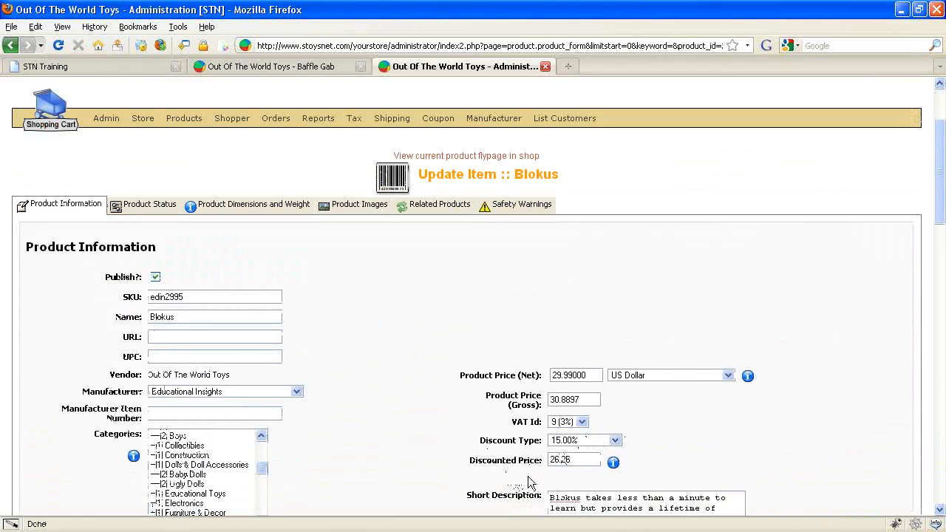
{"action": "scroll", "coordinate": [857, 259], "scroll_direction": "up", "scroll_amount": 3}
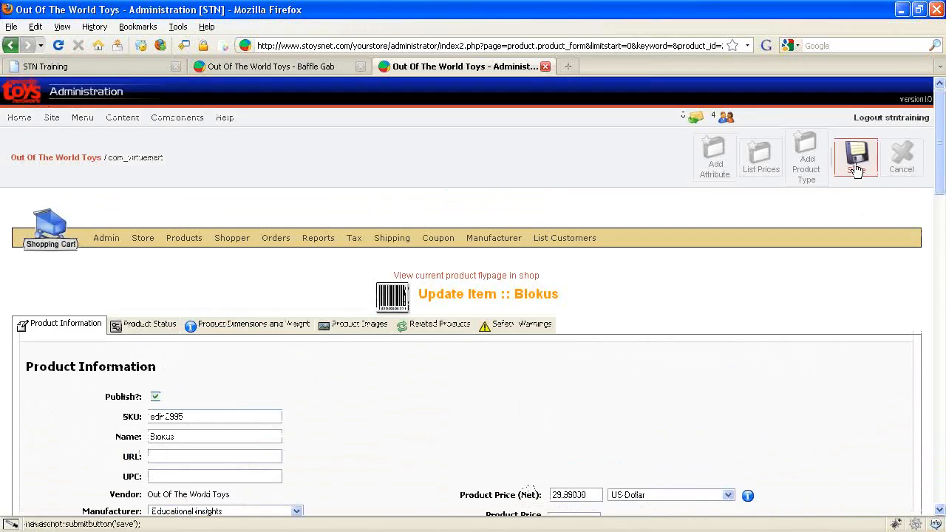
{"action": "left_click", "coordinate": [902, 155]}
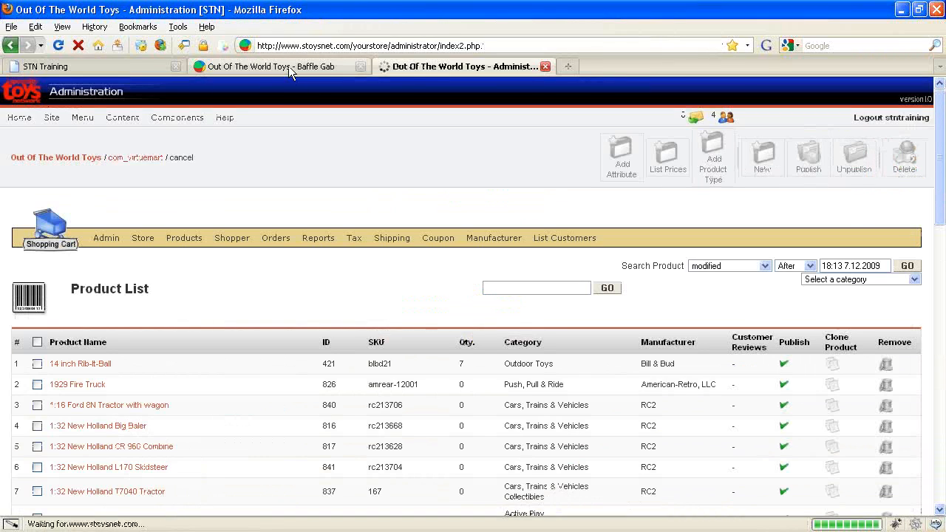
Step: Open the Games category in the Firefox storefront and examine the listed product prices
{"action": "left_click", "coordinate": [288, 66]}
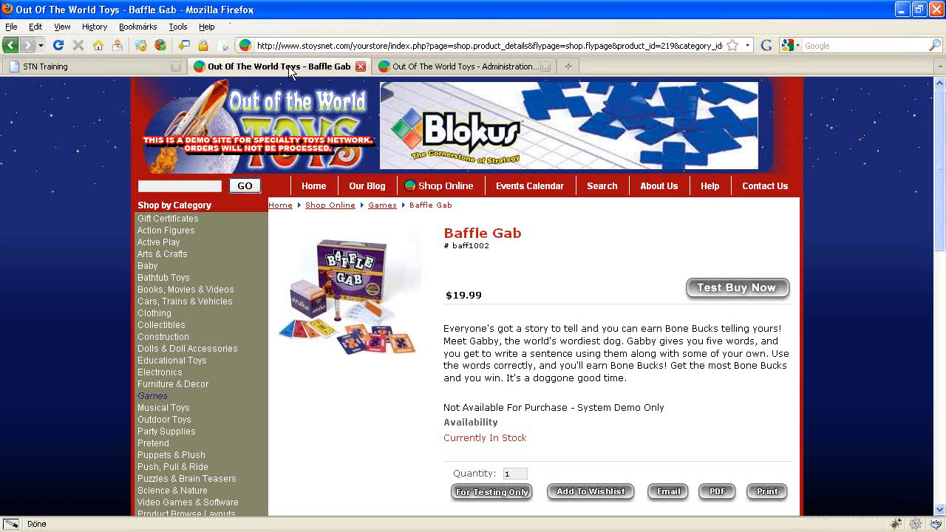
{"action": "left_click", "coordinate": [152, 397]}
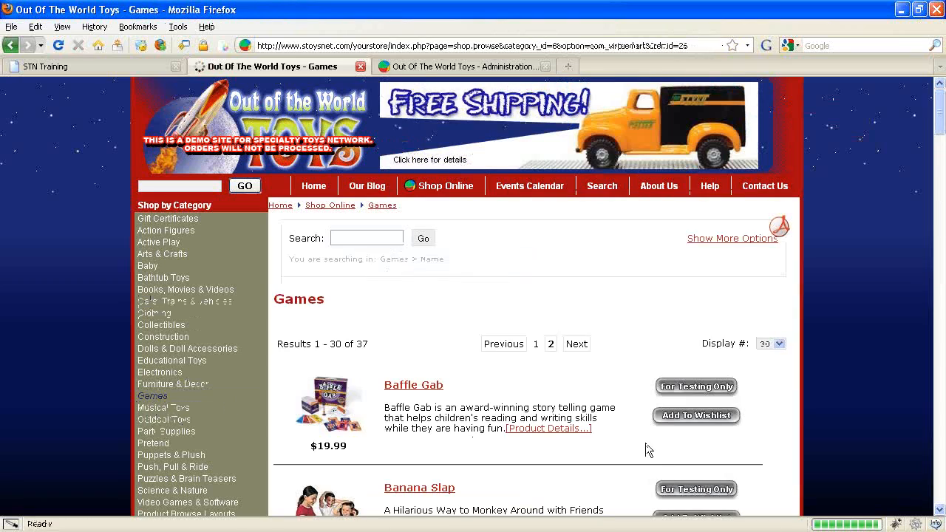
{"action": "scroll", "coordinate": [655, 452], "scroll_direction": "down", "scroll_amount": 5}
{"action": "scroll", "coordinate": [456, 449], "scroll_direction": "up", "scroll_amount": 4}
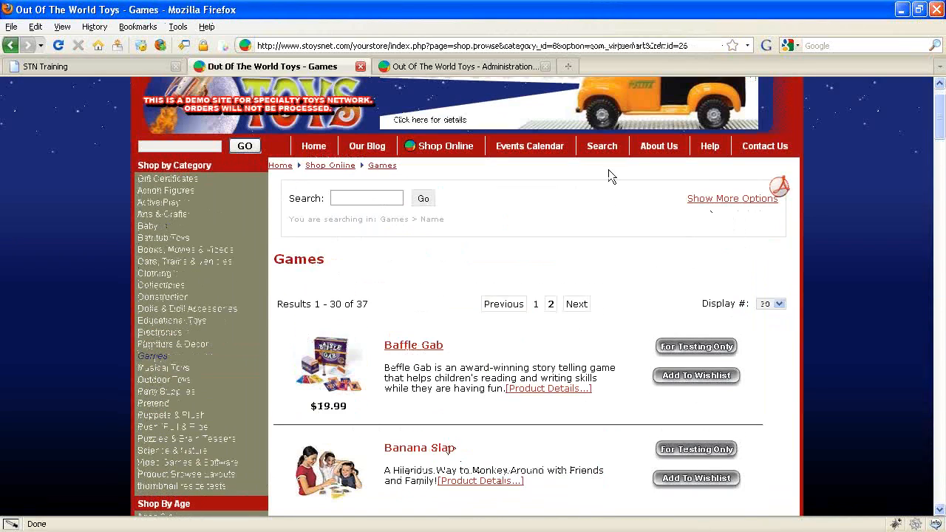
Step: Open the storefront's Games page in Internet Explorer, examine the products' discounted prices, and minimize that window
{"action": "left_click", "coordinate": [185, 46]}
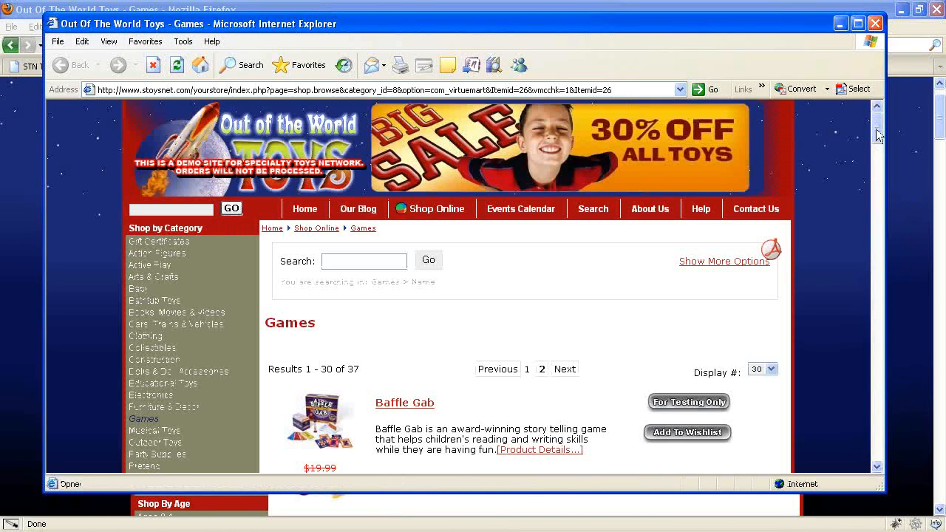
{"action": "left_click_drag", "start_coordinate": [878, 133], "coordinate": [894, 188]}
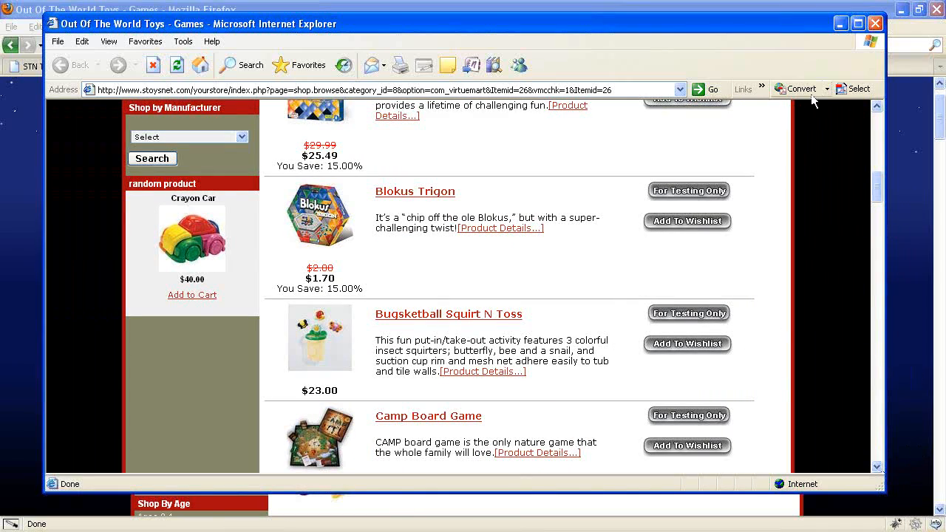
{"action": "left_click", "coordinate": [840, 23]}
Step: Review the admin product list and the storefront Games page in Firefox, and return to the STN Training page
{"action": "left_click", "coordinate": [487, 65]}
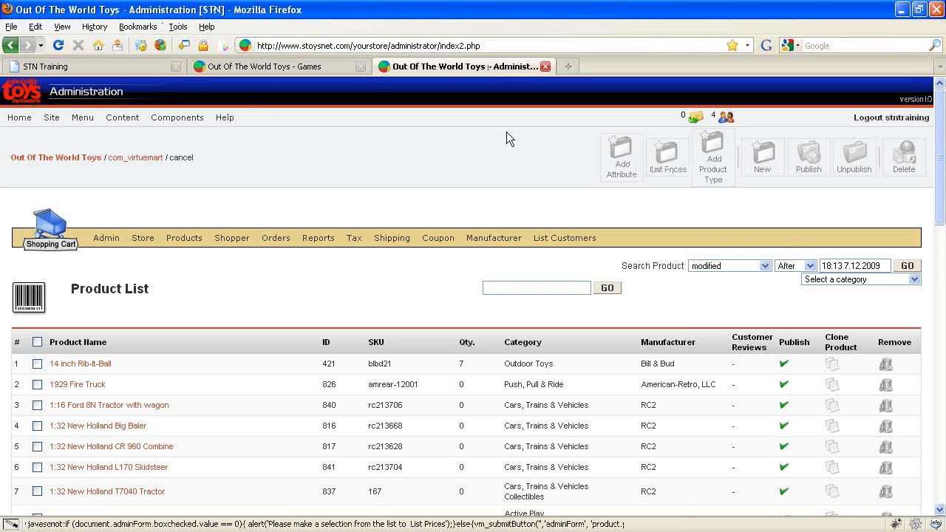
{"action": "left_click", "coordinate": [273, 66]}
{"action": "scroll", "coordinate": [803, 297], "scroll_direction": "up", "scroll_amount": 1}
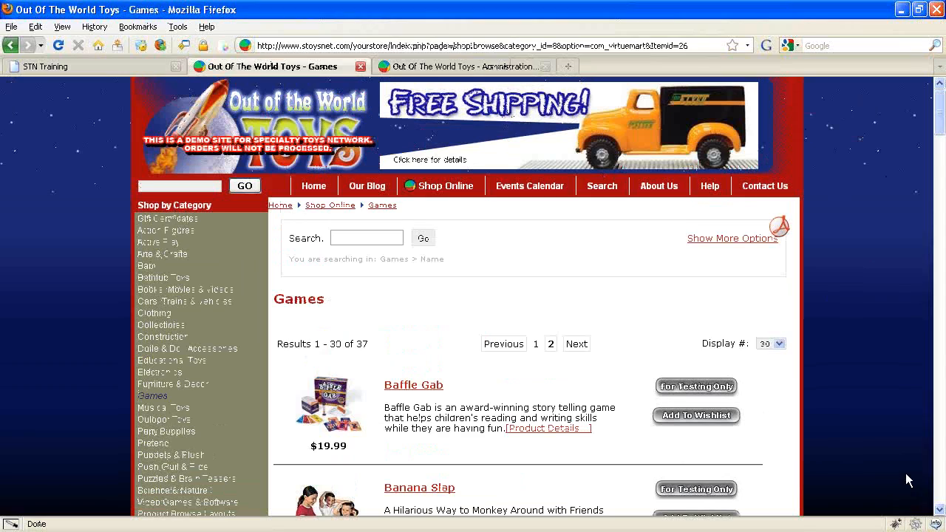
{"action": "left_click", "coordinate": [92, 65]}
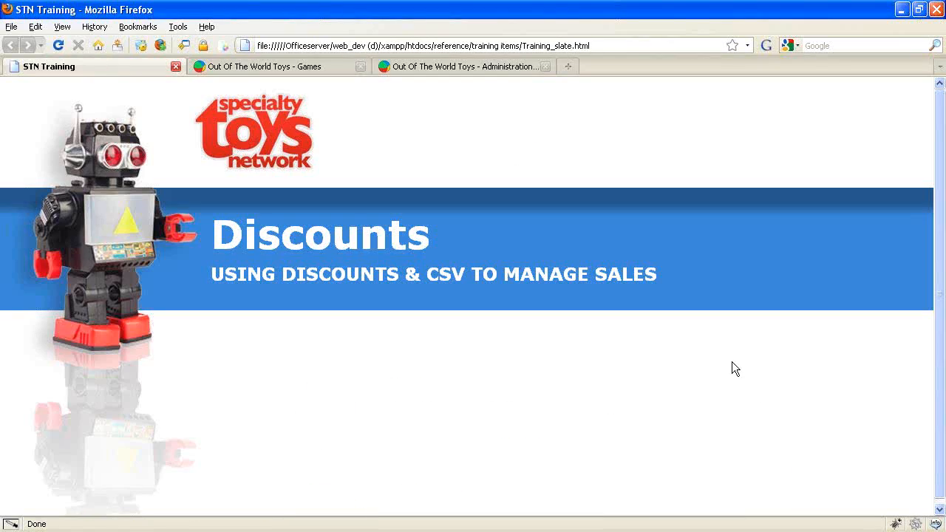